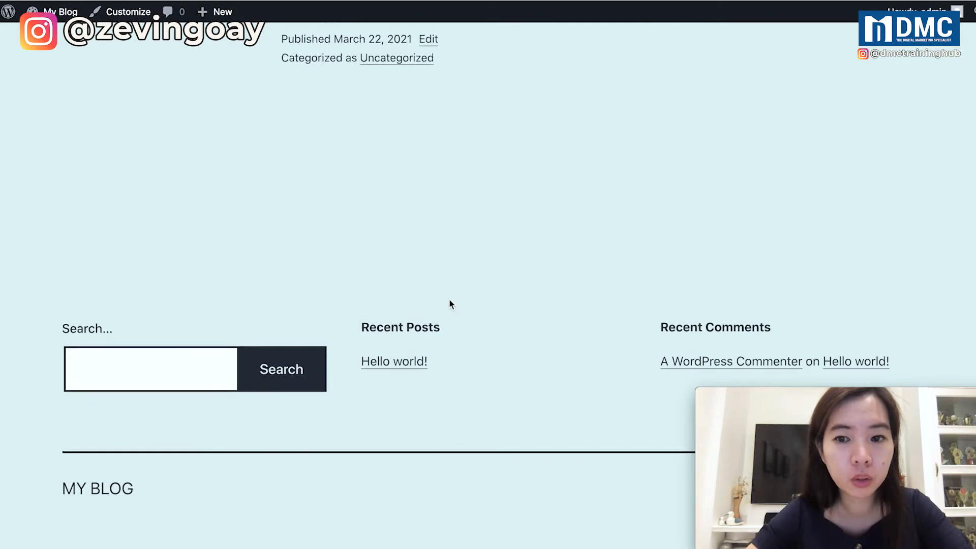
Go from the blog's front page to its WordPress admin dashboard.
scroll(449, 299, "down", 2)
scroll(449, 301, "up", 6)
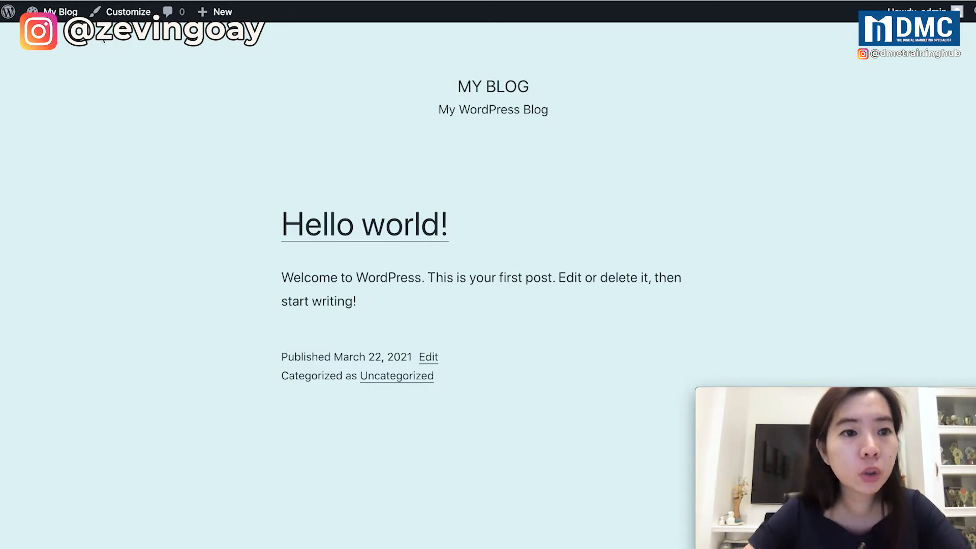
mouse_move(60, 11)
left_click(70, 44)
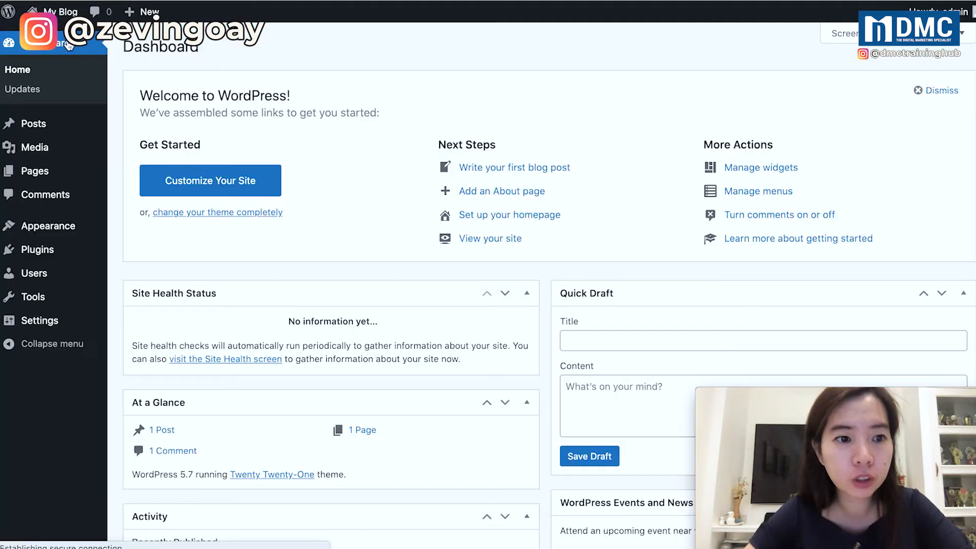
Search the directory of new plugins for "redirection".
mouse_move(57, 256)
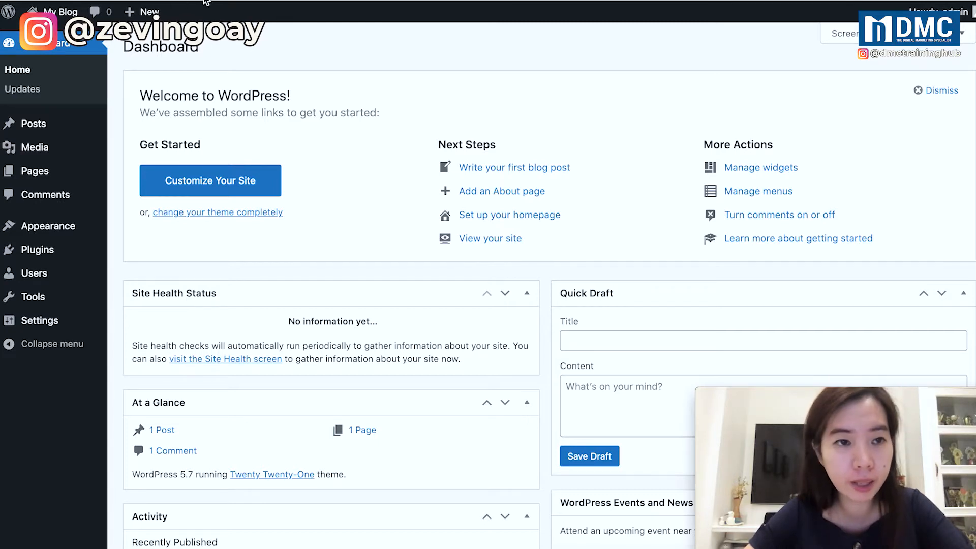
mouse_move(59, 15)
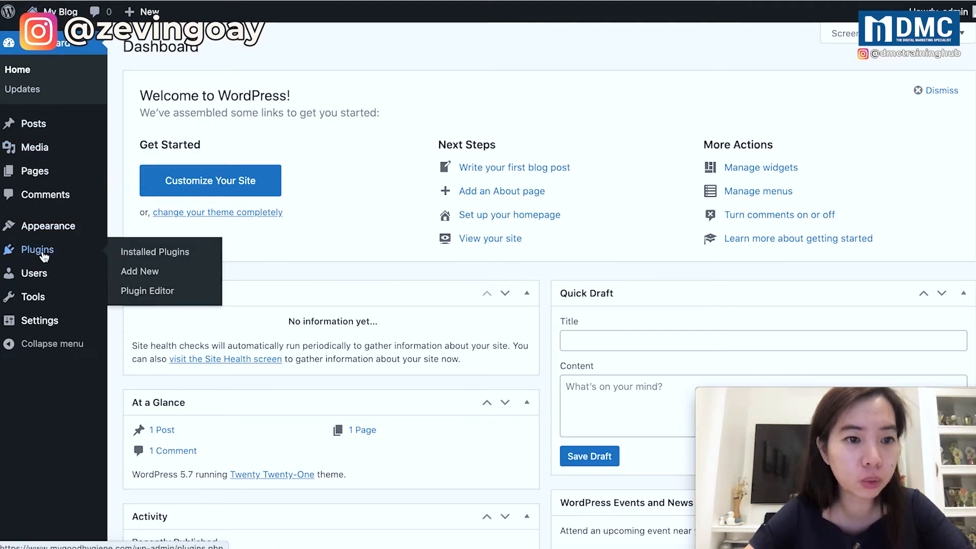
left_click(144, 273)
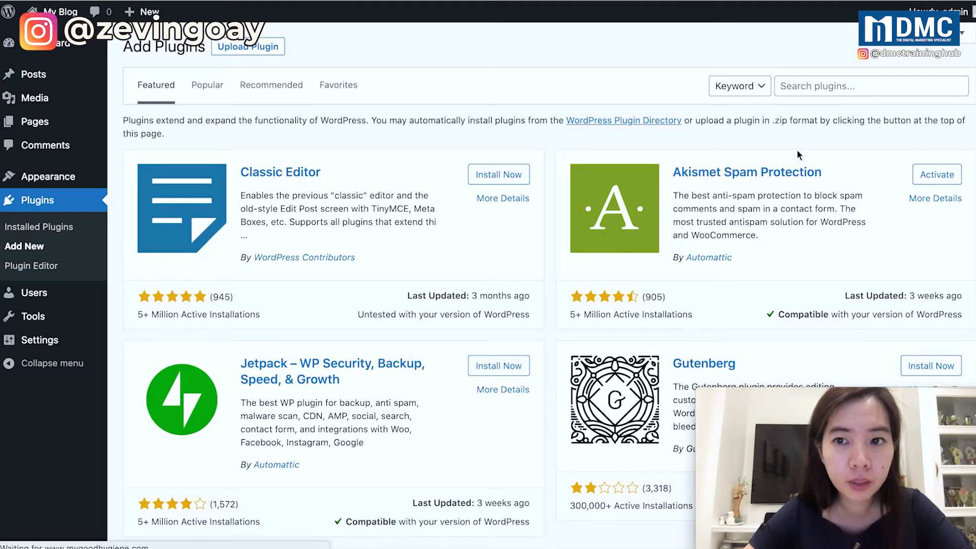
left_click(797, 89)
type("red")
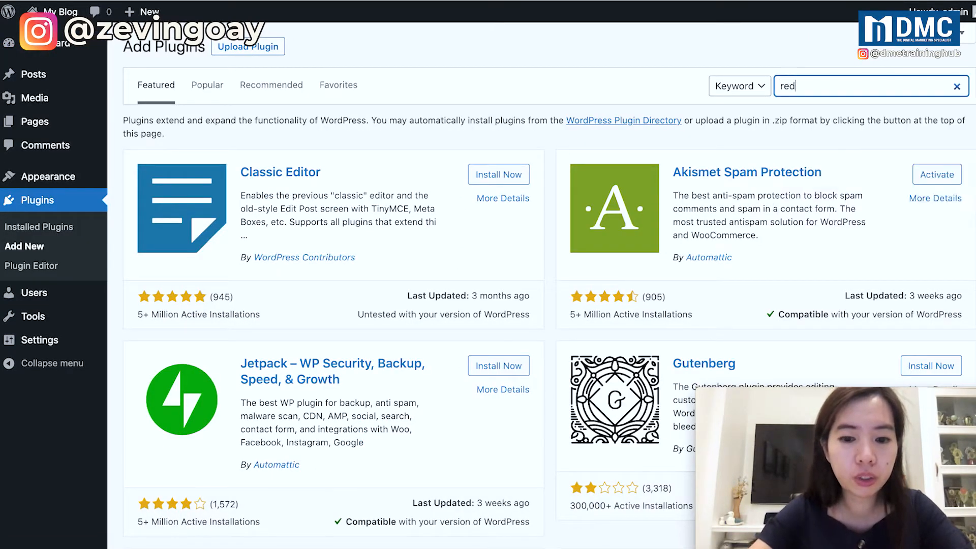
type("irection")
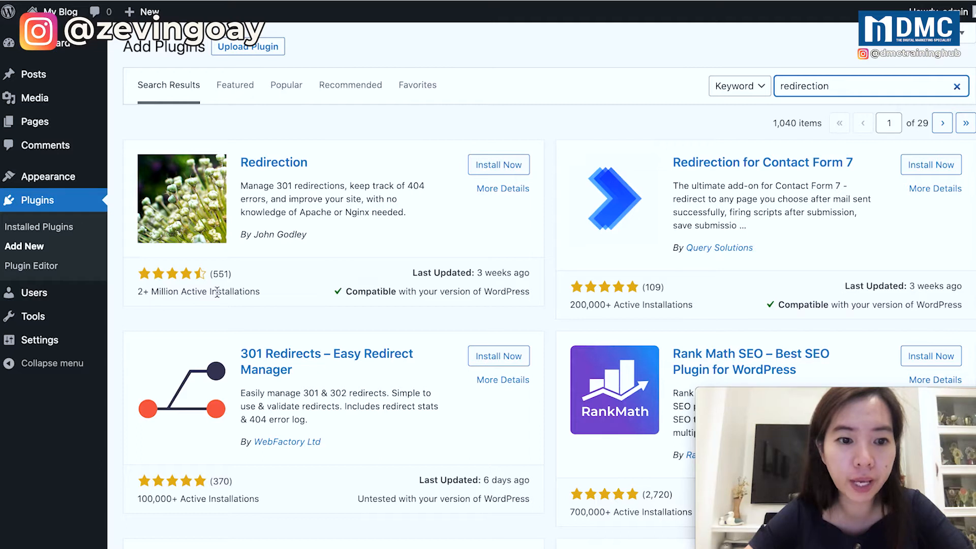
Install and activate the Redirection plugin.
left_click(506, 166)
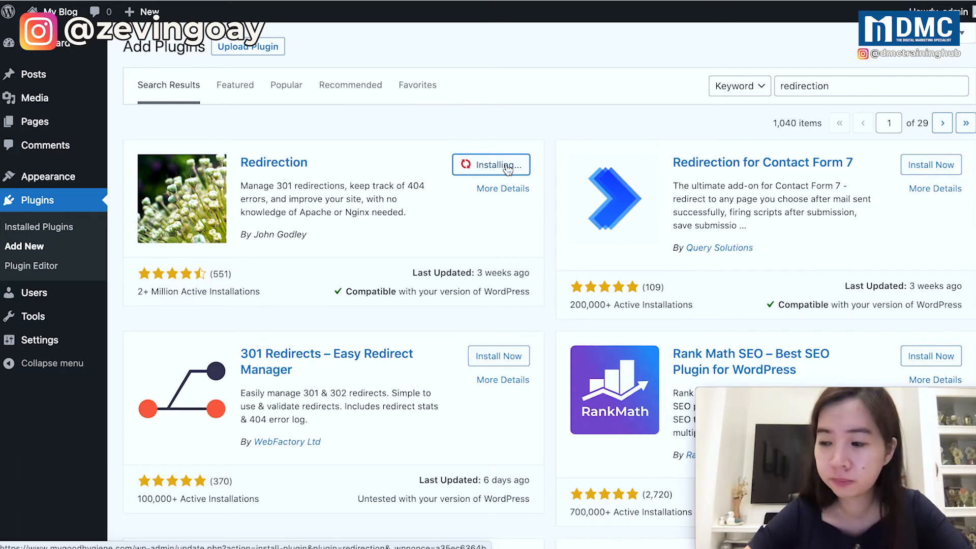
left_click(505, 165)
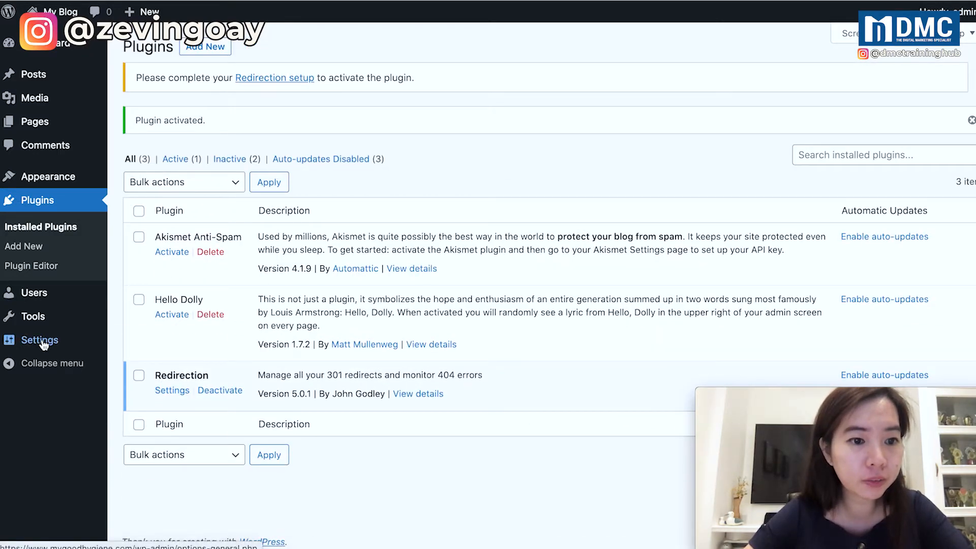
Run the Redirection plugin's setup through to the end with its default options and open the form for a new redirect.
mouse_move(41, 327)
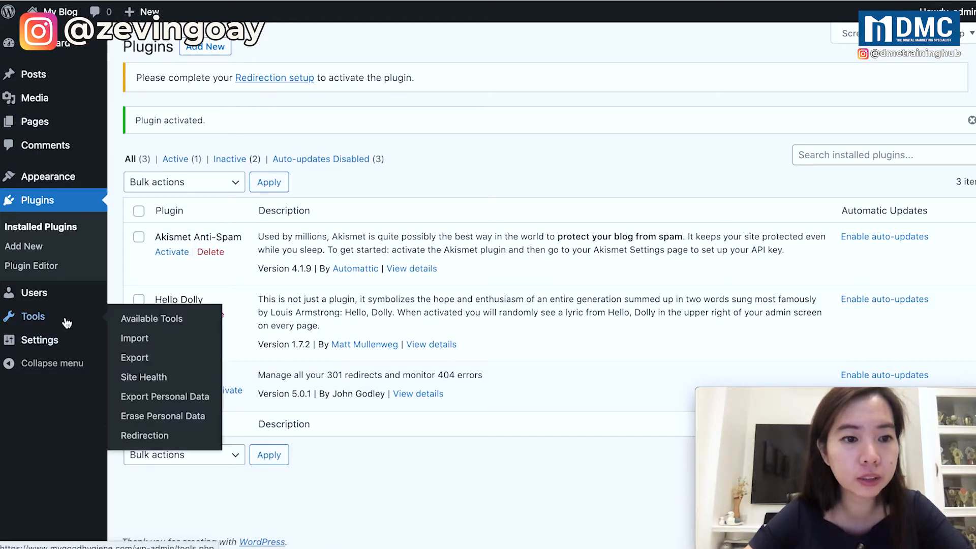
left_click(145, 435)
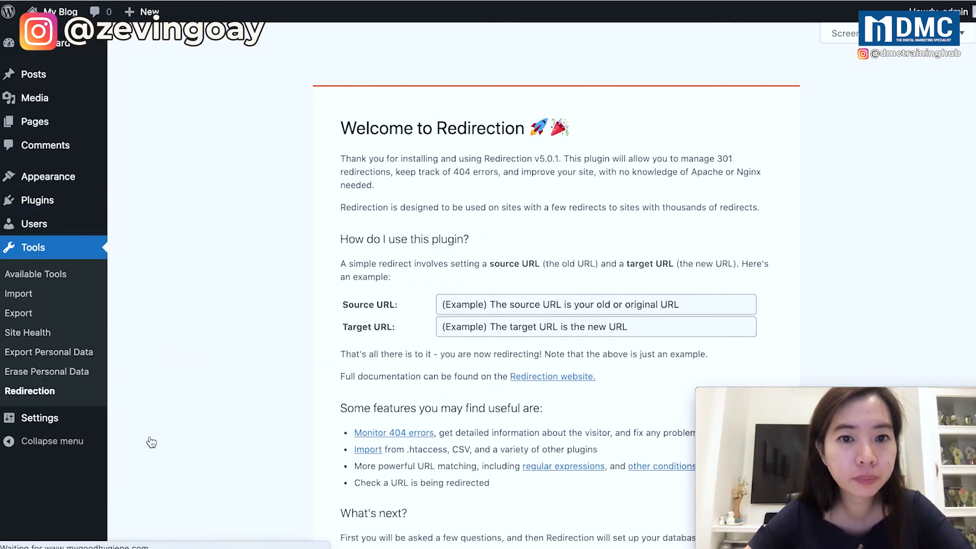
scroll(329, 399, "down", 3)
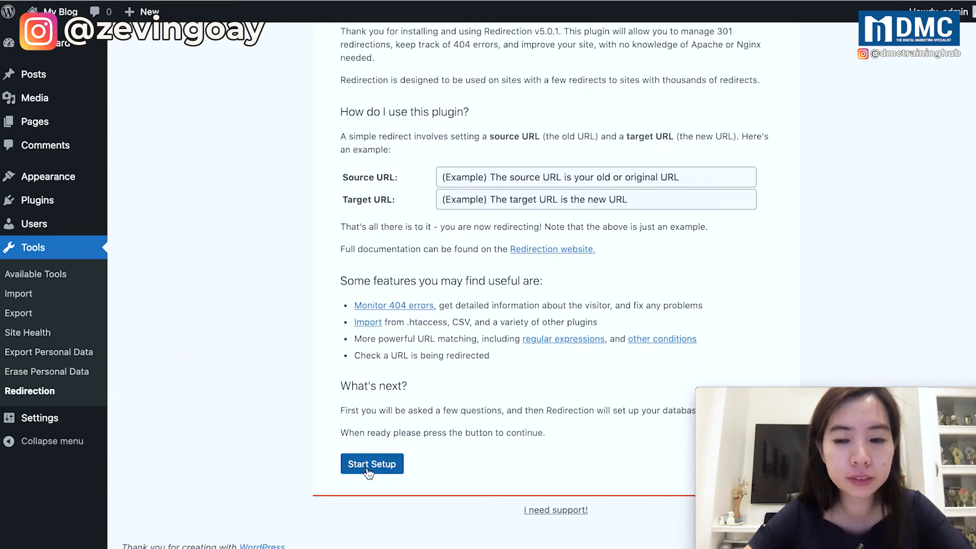
left_click(369, 469)
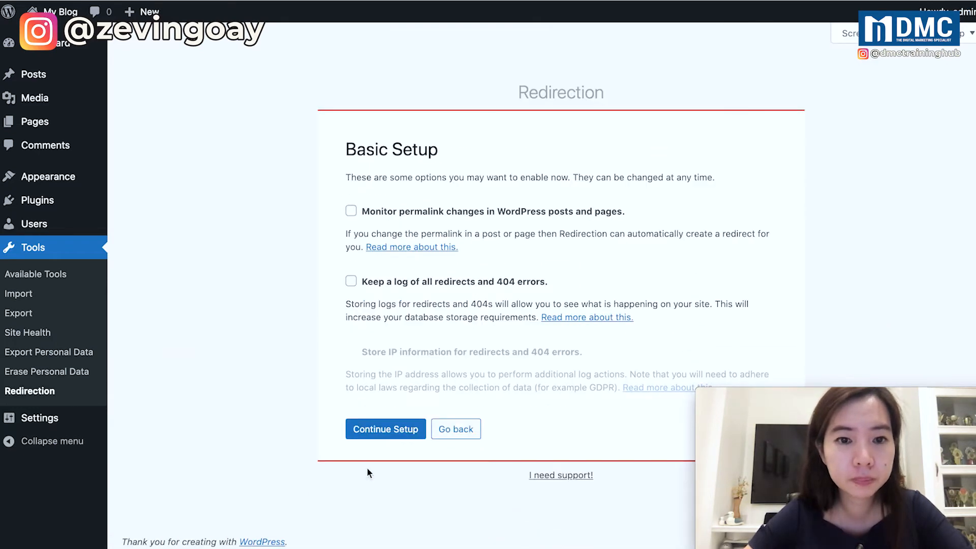
left_click(374, 434)
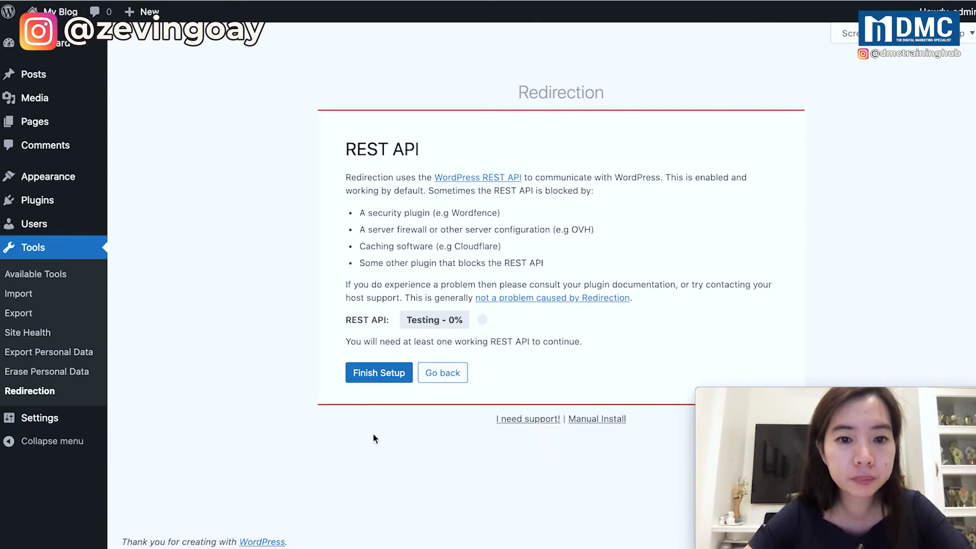
left_click(375, 376)
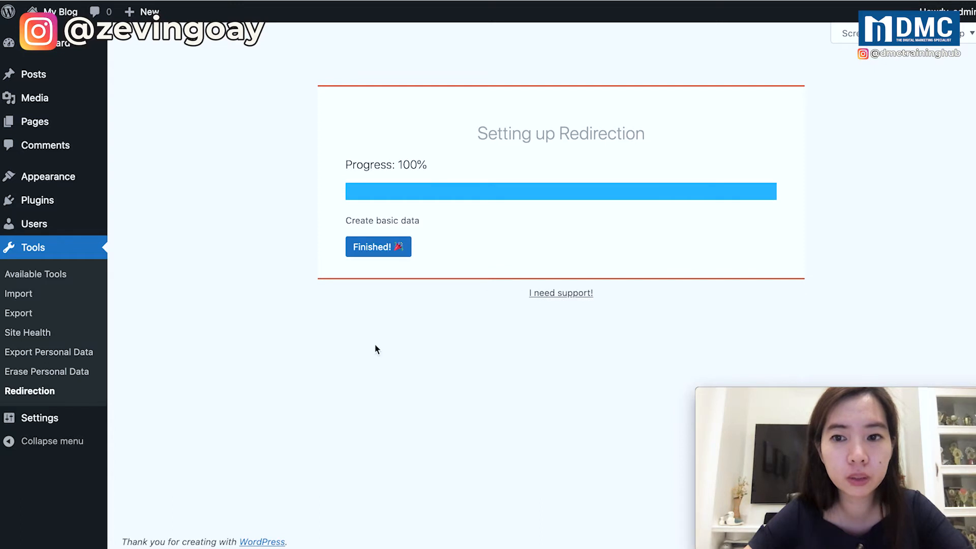
left_click(371, 248)
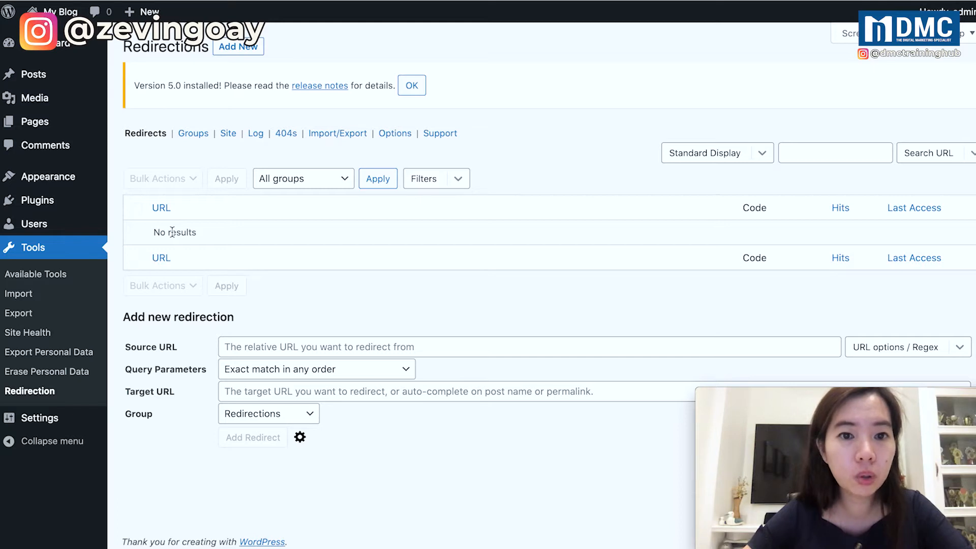
left_click(249, 48)
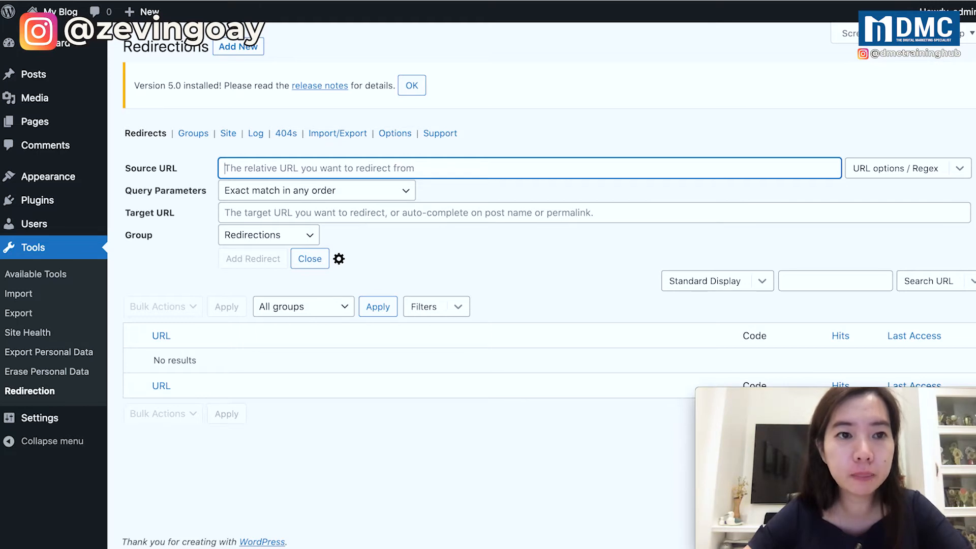
Open a new WordPress page in a separate tab and dismiss the block editor's welcome guide.
mouse_move(45, 125)
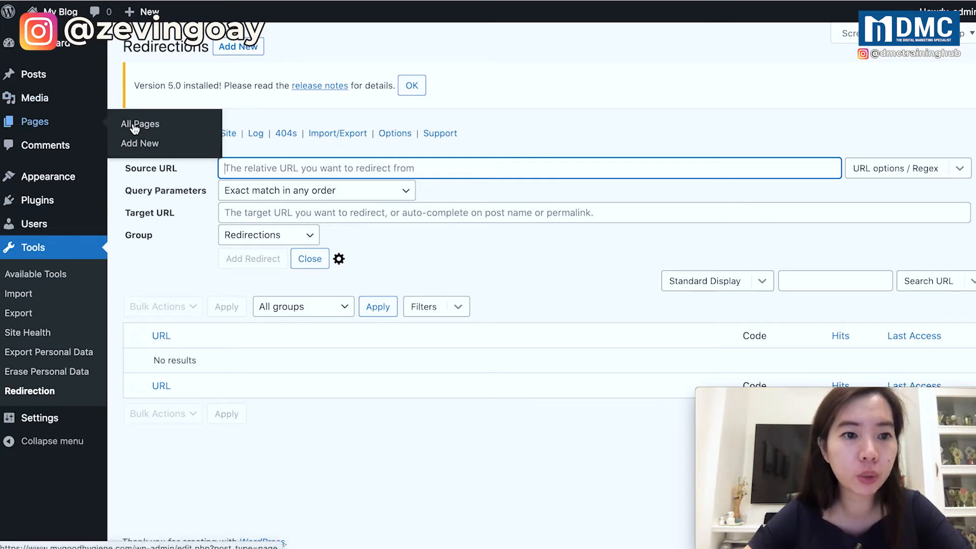
right_click(138, 144)
left_click(158, 152)
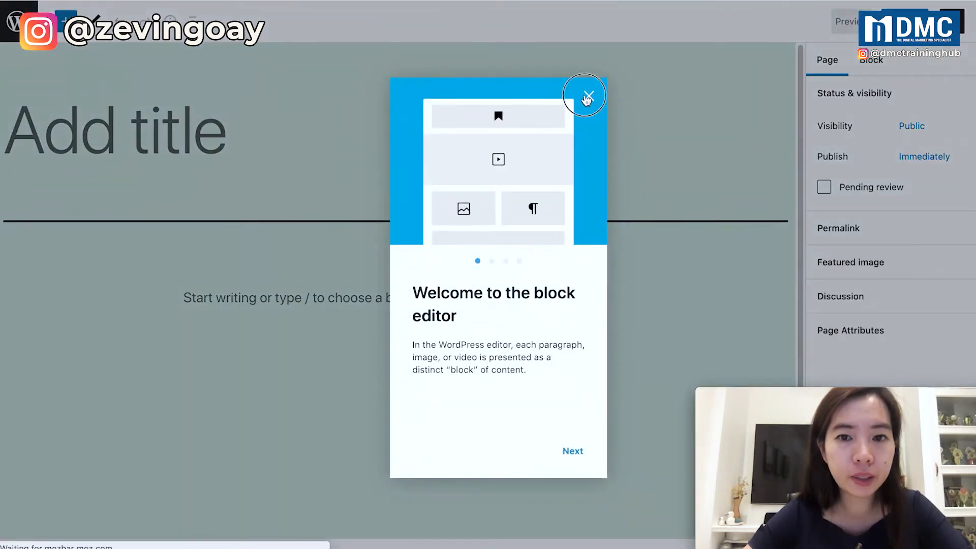
left_click(587, 98)
Title the new page "Social Media" and publish it.
left_click(145, 135)
type("f")
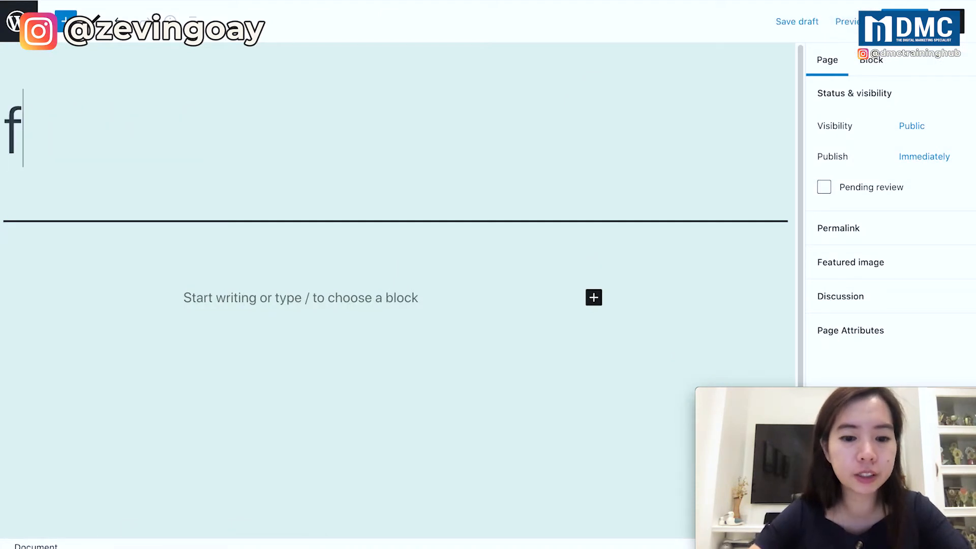
key("BackSpace")
type("F")
key("BackSpace")
type("Soci")
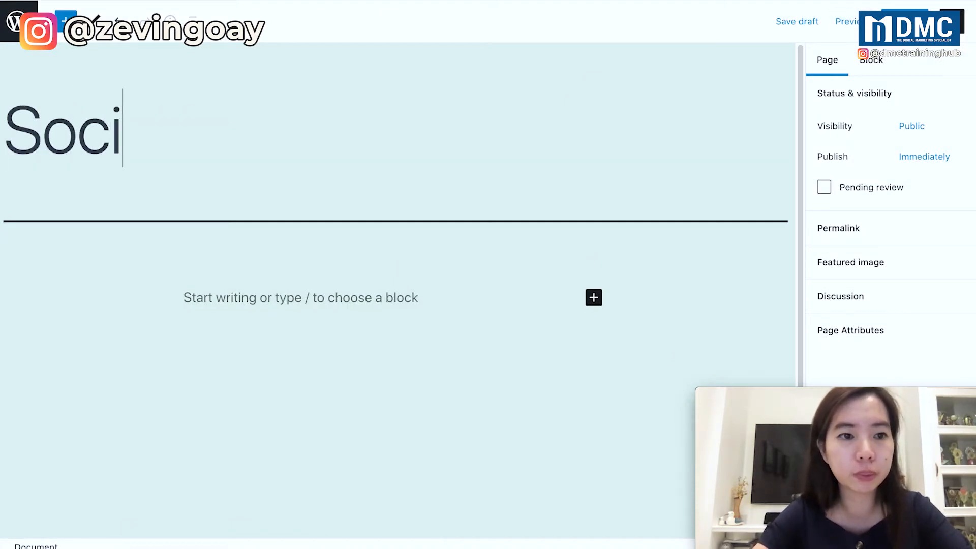
type("al Mwe")
key("BackSpace")
key("BackSpace")
type("edi")
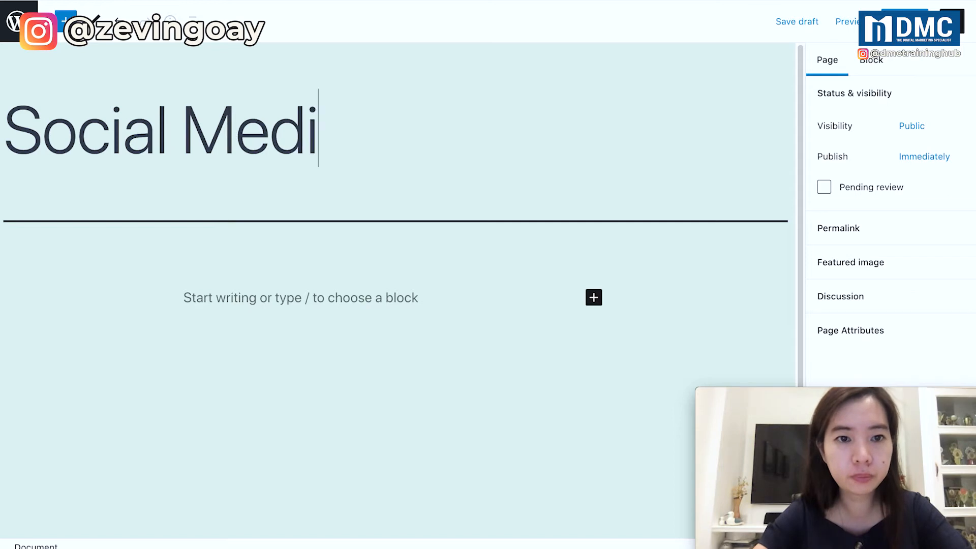
type("a")
left_click(904, 21)
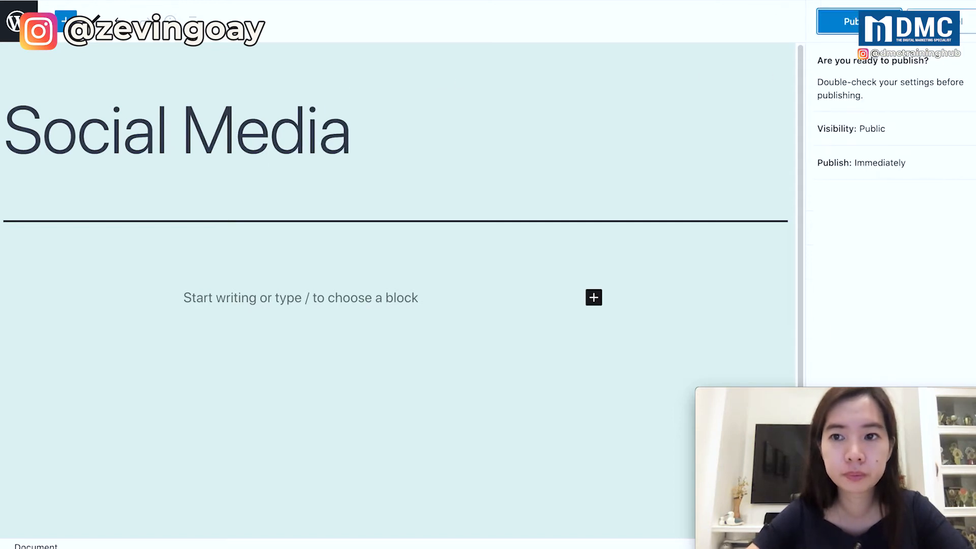
left_click(858, 21)
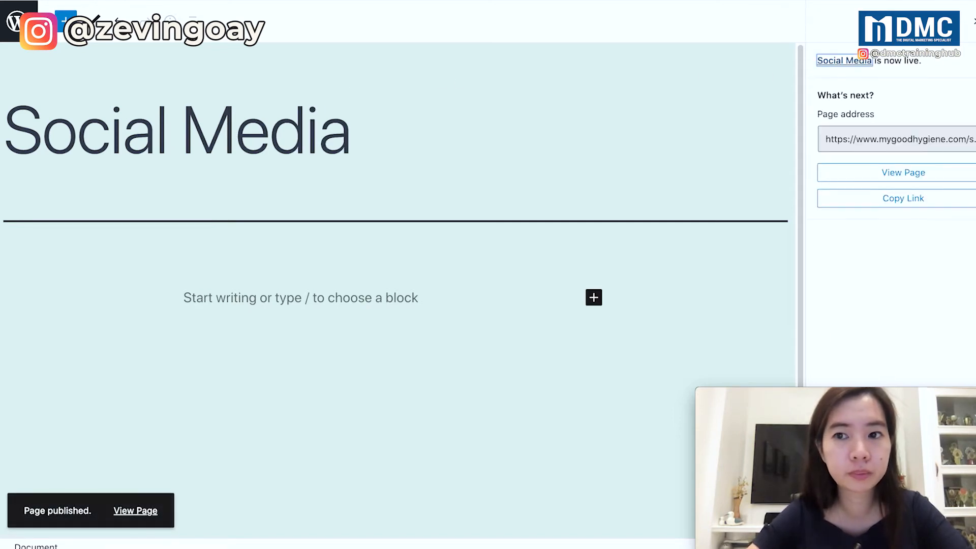
left_click(850, 170)
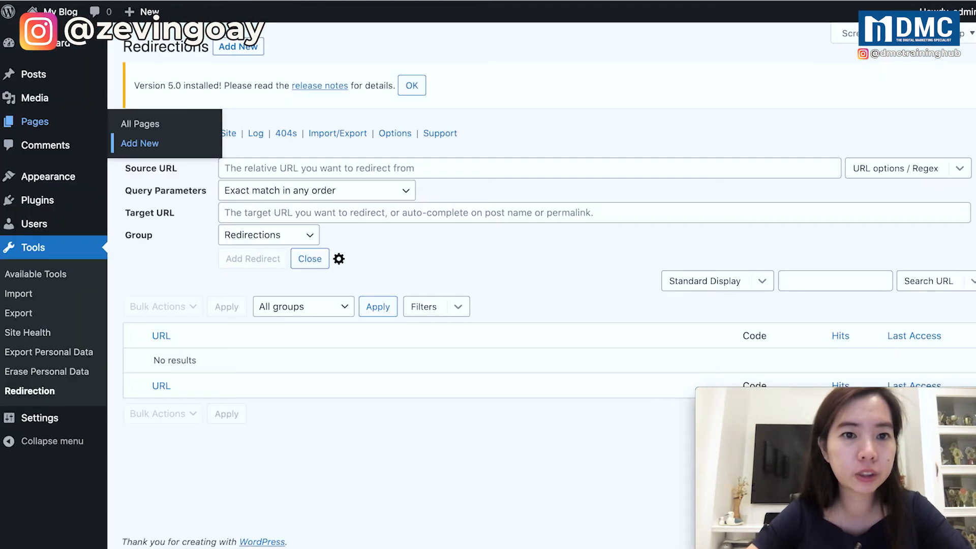
left_click(292, 173)
type("https://www.mygoodhygiene.com/social-media/")
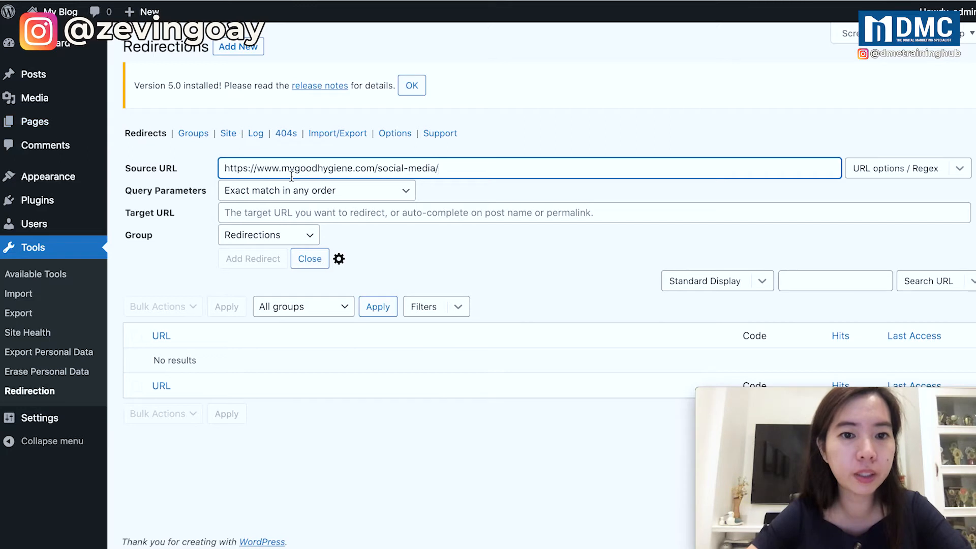
left_click(284, 208)
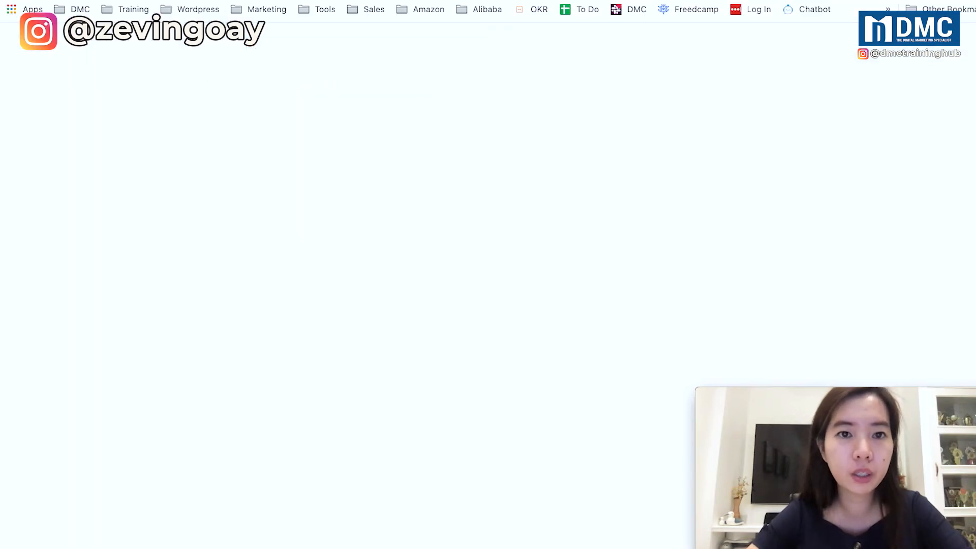
type("you")
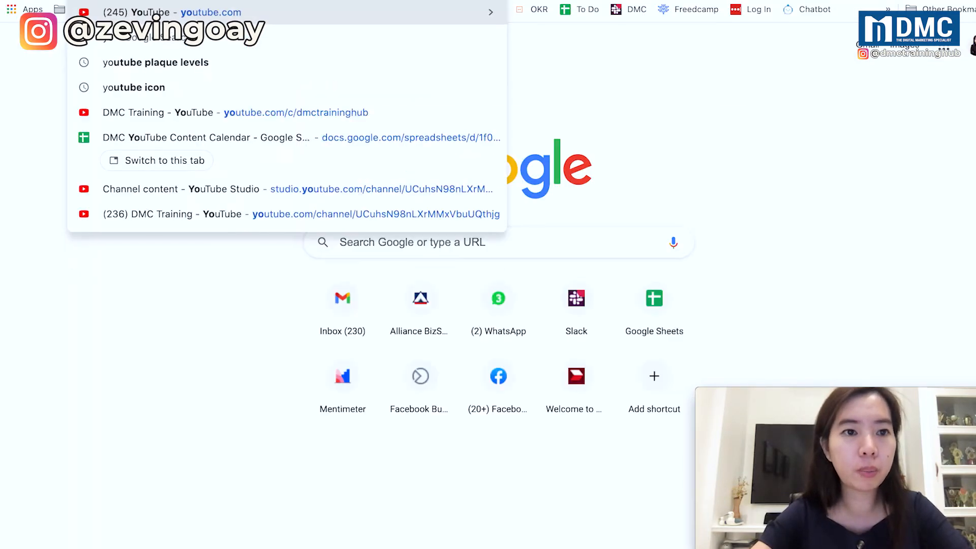
key("Down")
key("Down")
key("Down")
key("Return")
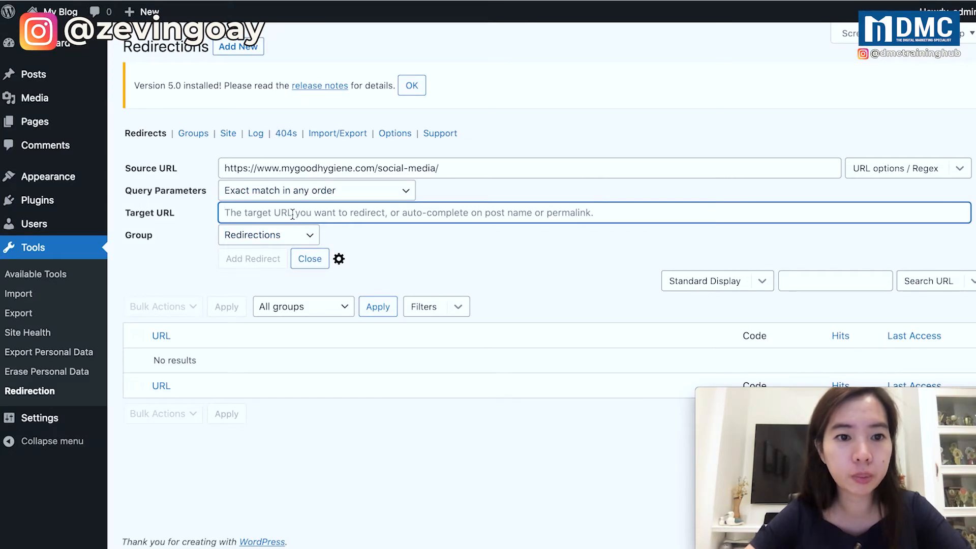
type("https://www.youtube.com/c/dmctraininghub")
Check the choices for the redirect's group and query parameters, selecting Redirections and Exact match in any order.
left_click(307, 234)
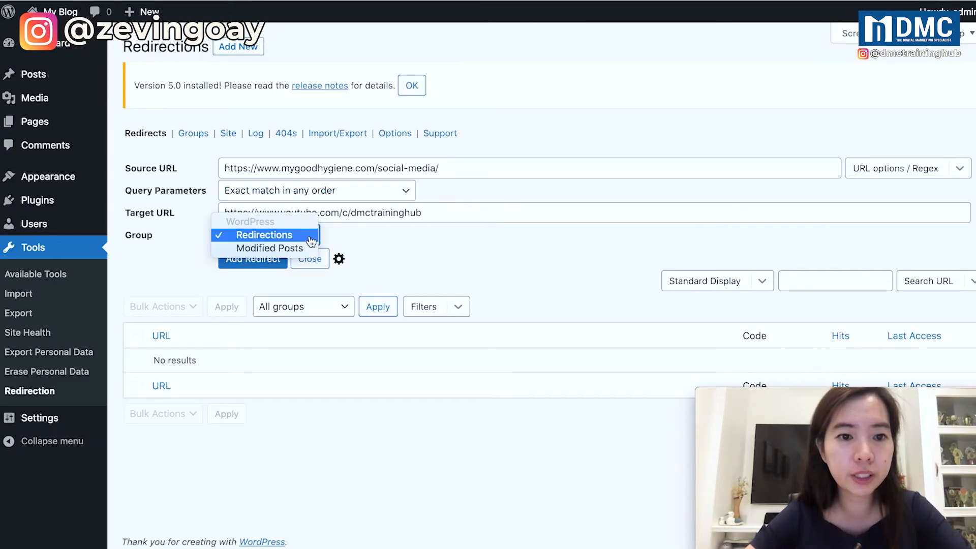
left_click(262, 241)
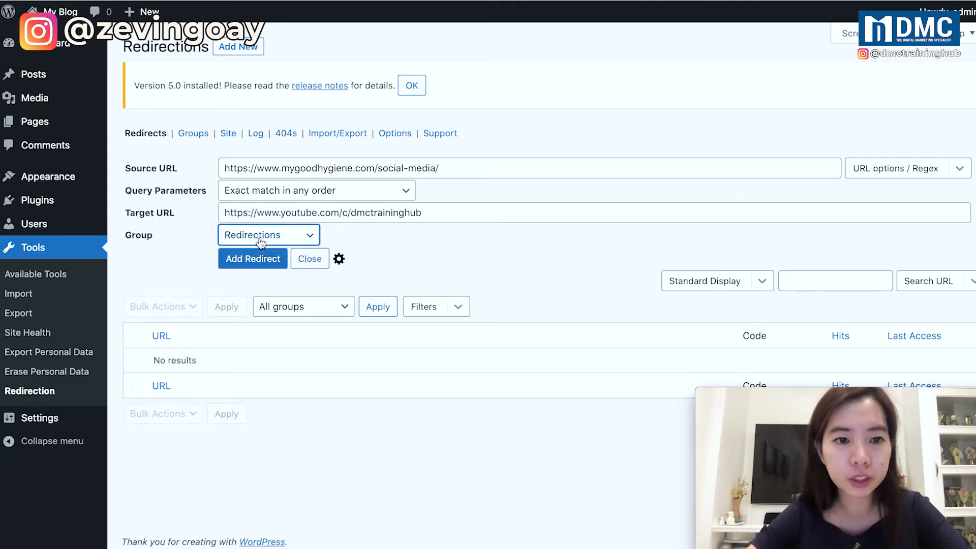
left_click(261, 195)
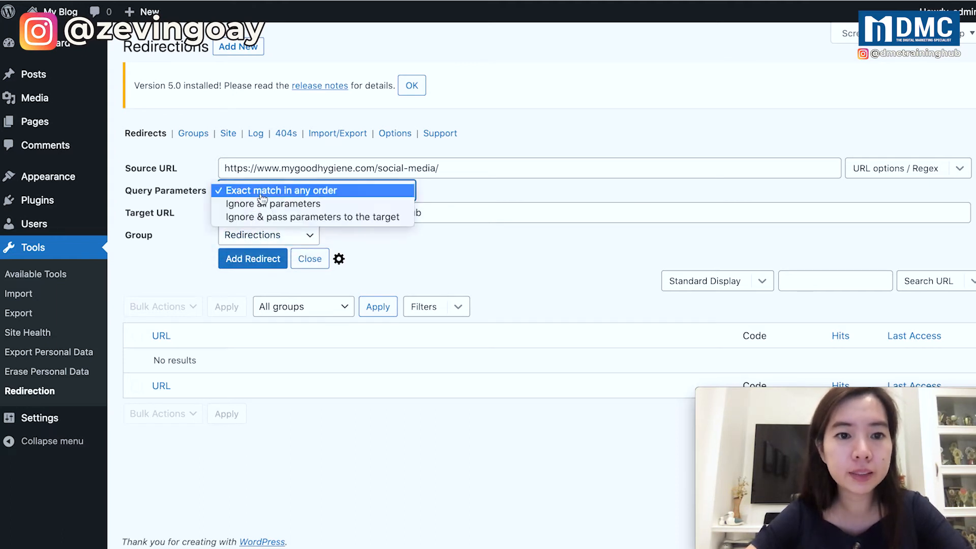
left_click(291, 174)
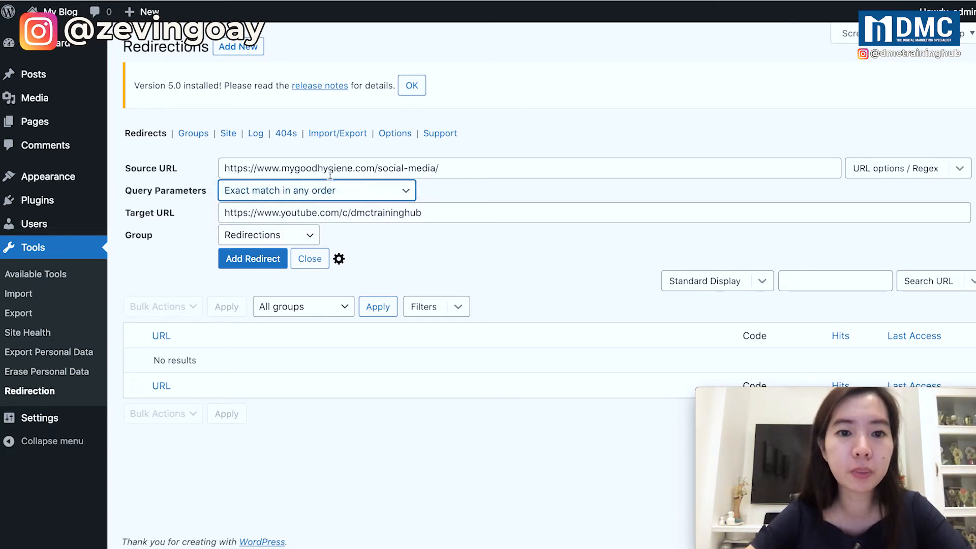
left_click_drag(442, 168, 210, 170)
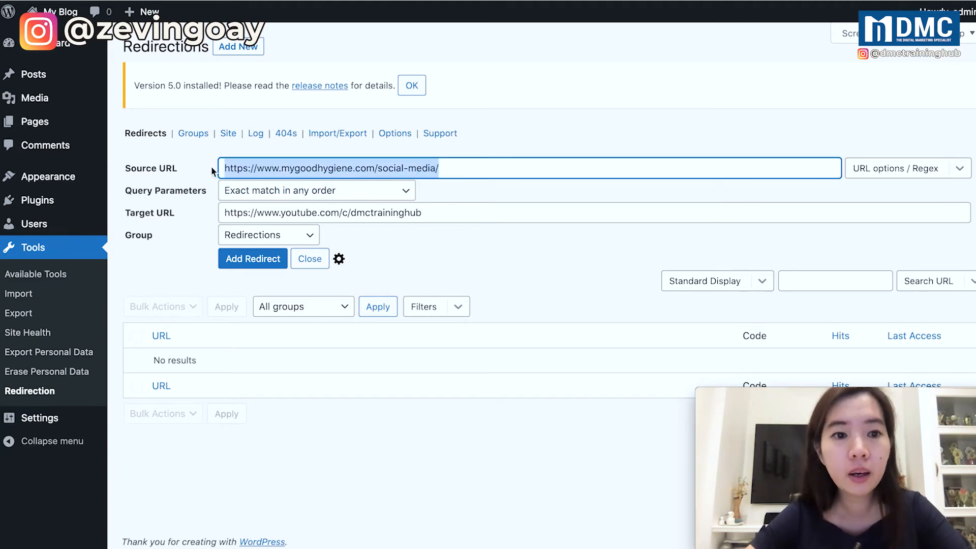
left_click_drag(224, 211, 433, 214)
left_click(422, 237)
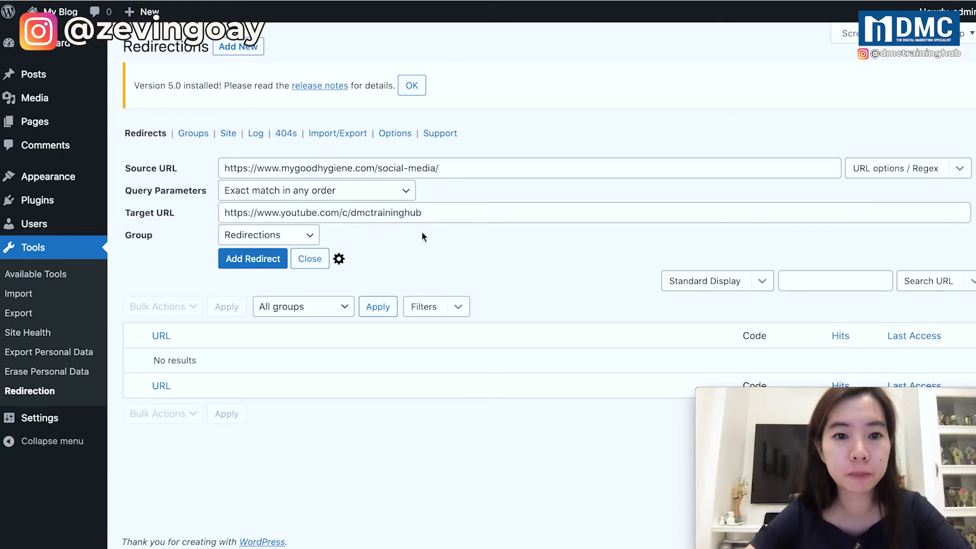
Show the advanced redirect options, keep URL only, Redirect to URL and 301 - Moved Permanently, and add the redirect.
left_click(339, 259)
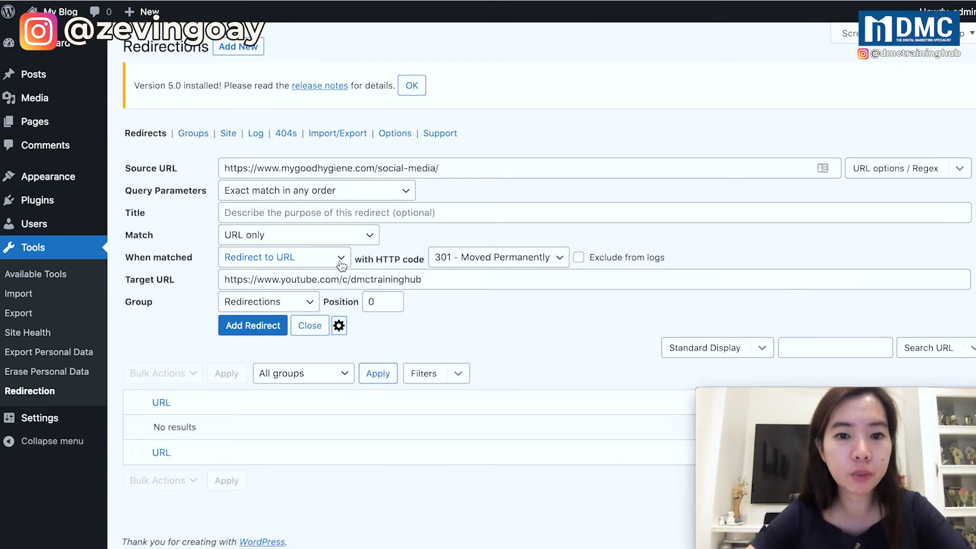
left_click(341, 265)
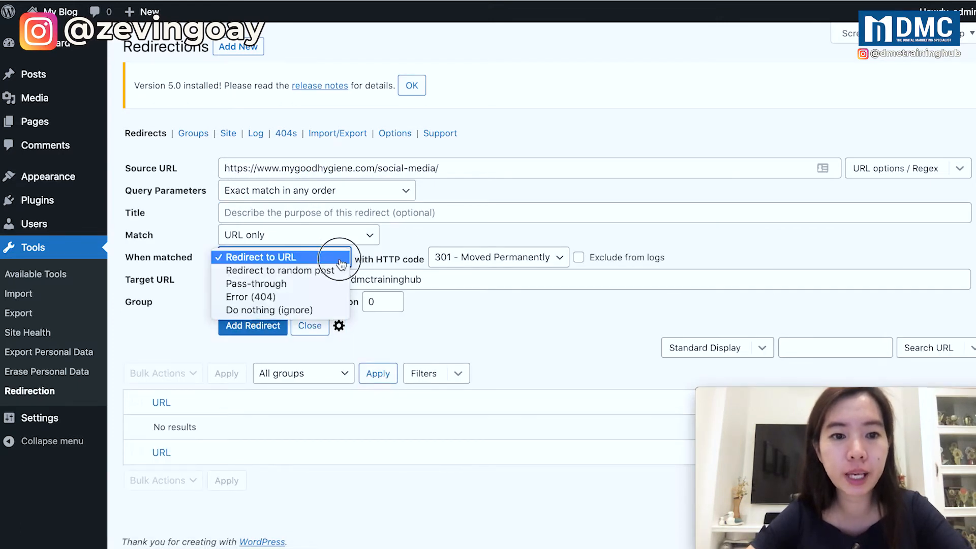
left_click(472, 264)
left_click(473, 265)
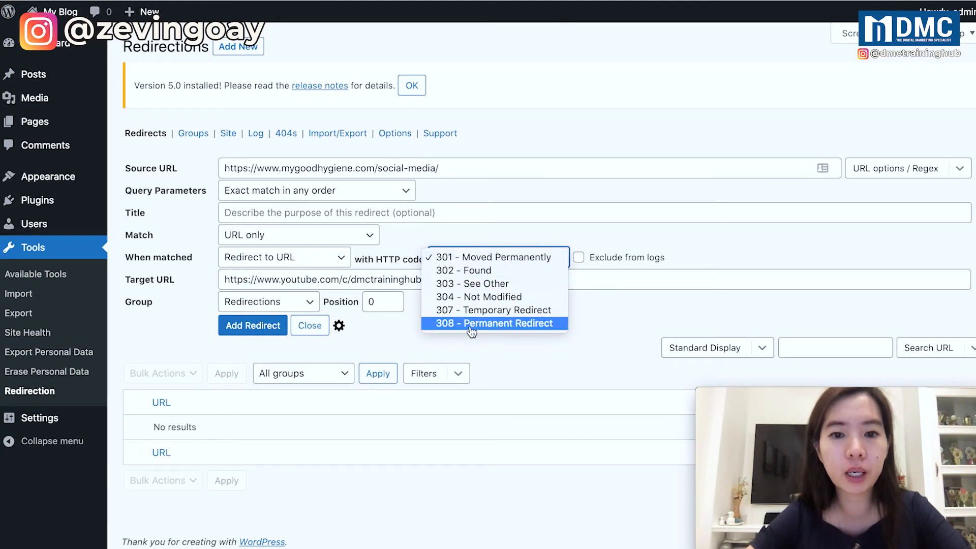
left_click(467, 257)
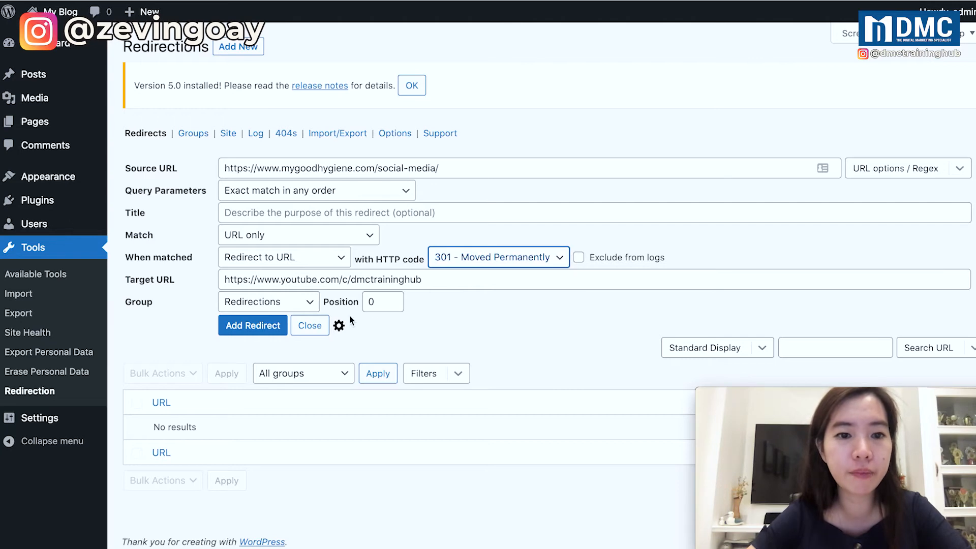
left_click(373, 236)
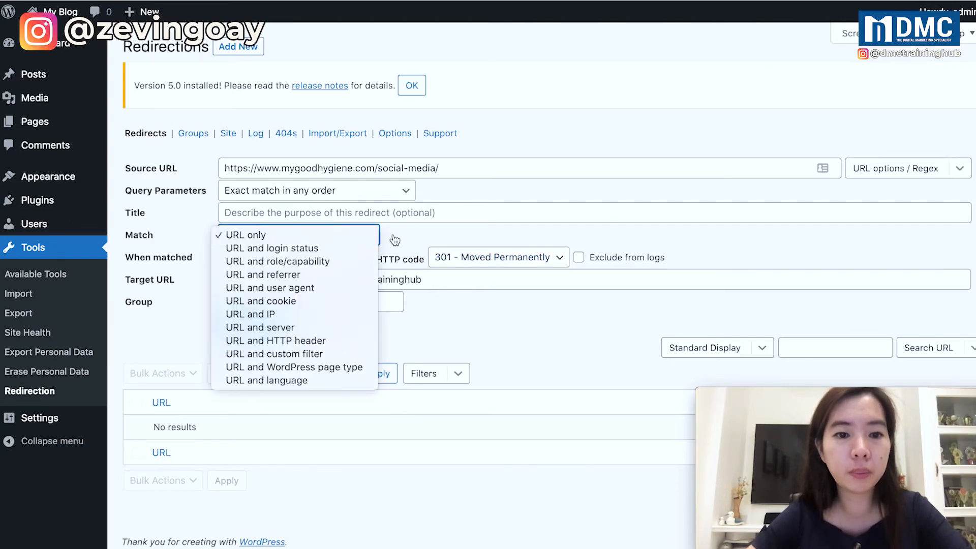
left_click(392, 239)
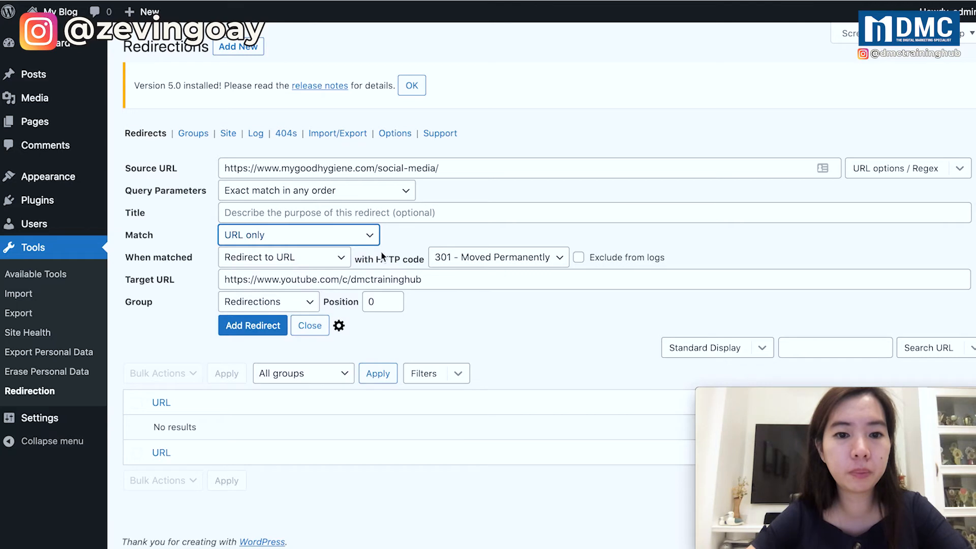
left_click(268, 329)
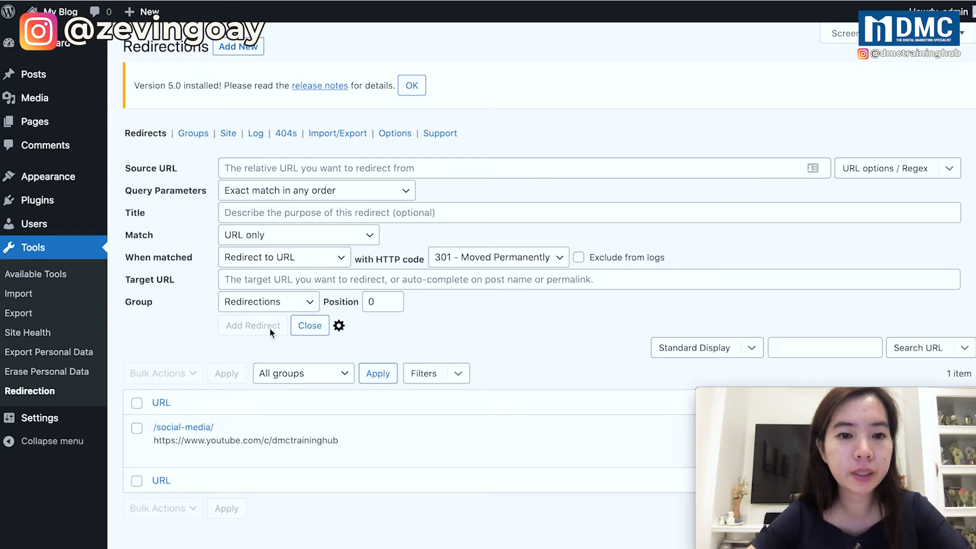
Open the /social-media/ redirect for editing, review its source and target URLs, and save it.
scroll(269, 327, "down", 1)
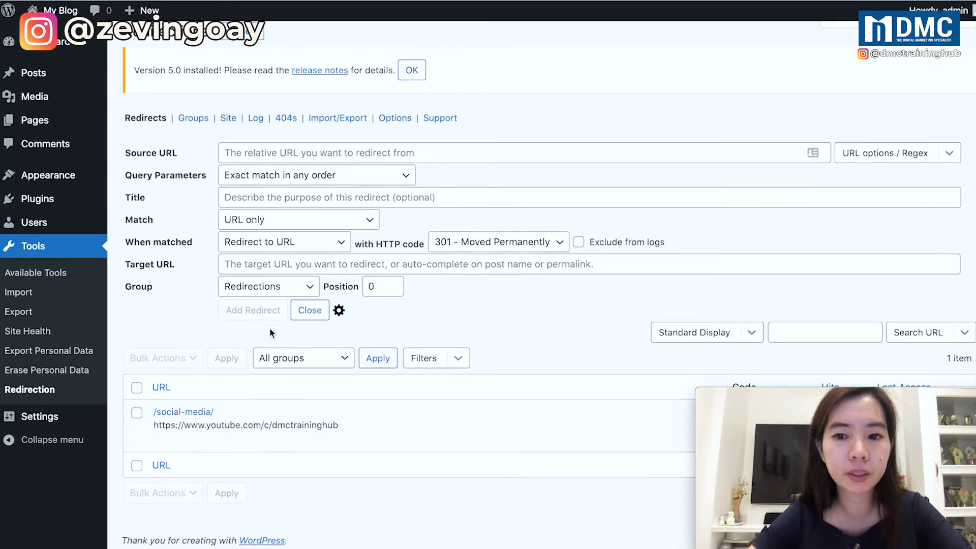
mouse_move(180, 450)
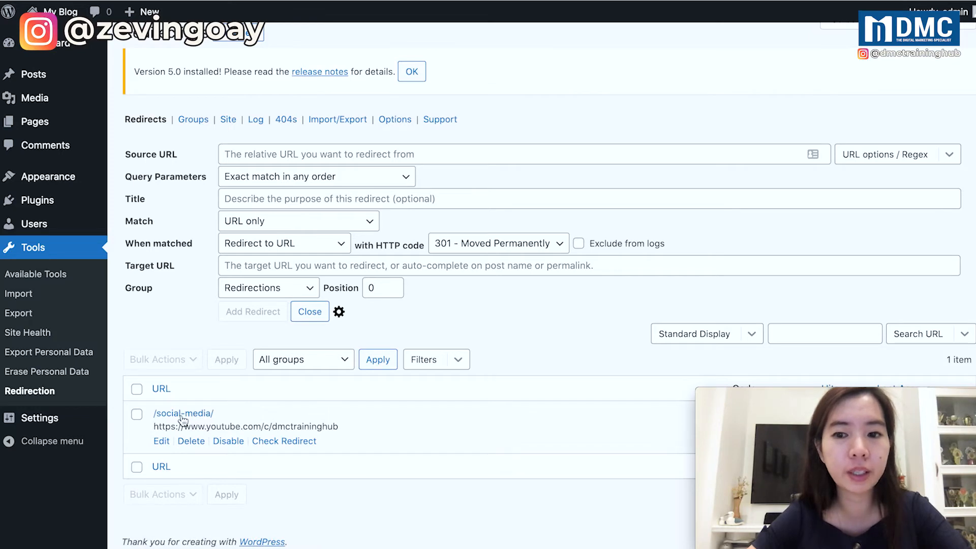
left_click(162, 441)
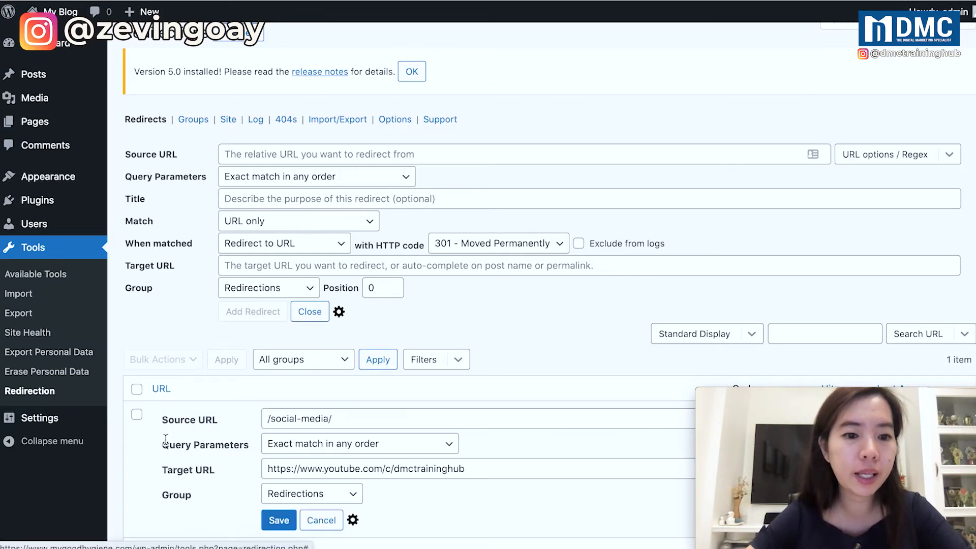
scroll(165, 439, "down", 2)
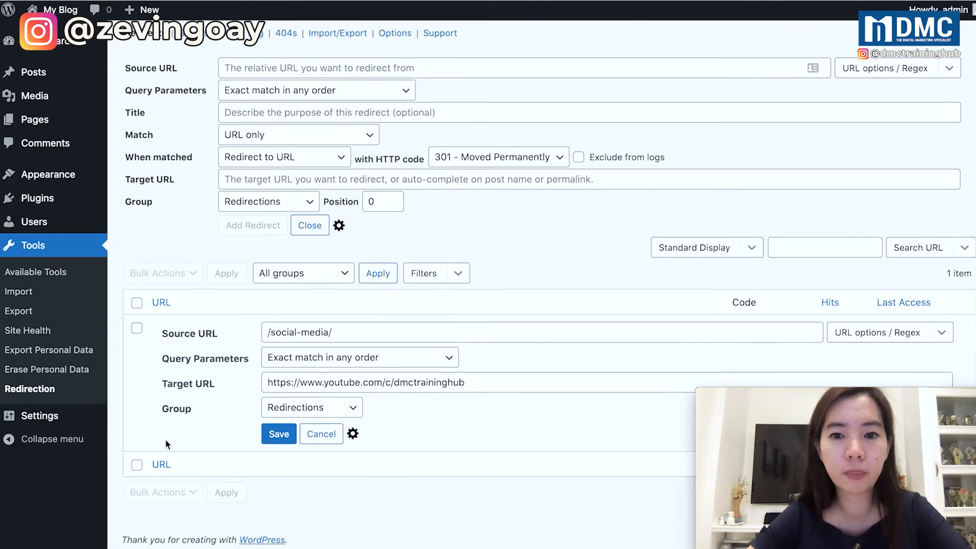
left_click(279, 436)
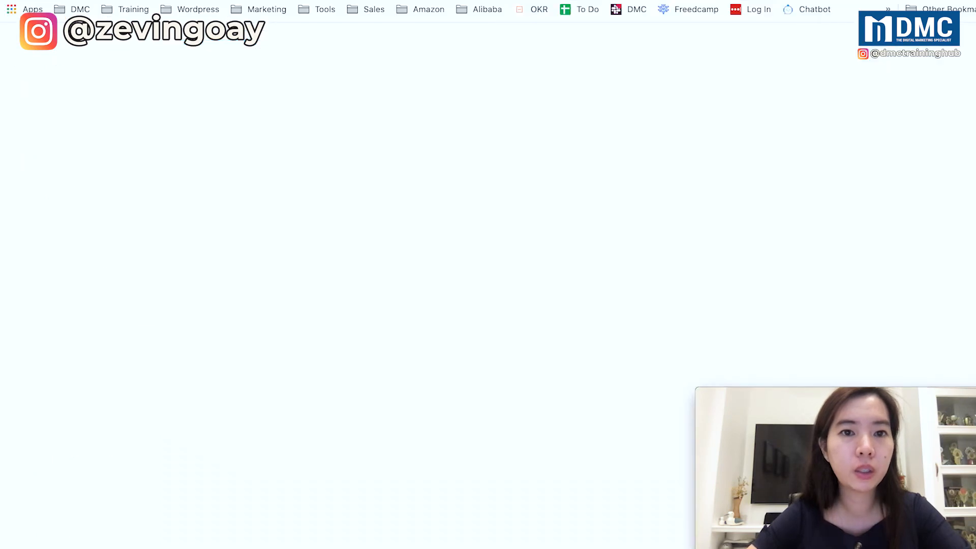
key("super+l")
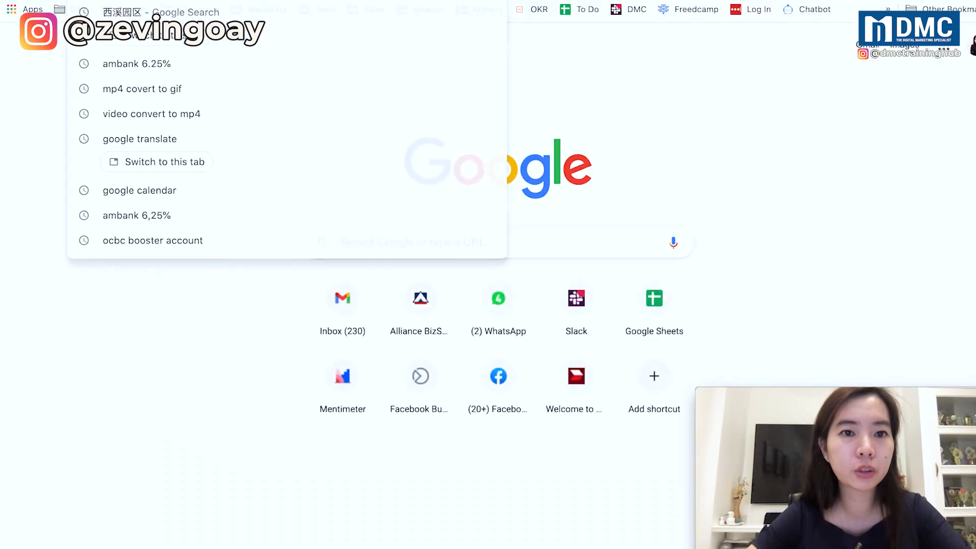
type("https://www.mygoodhygiene.com/social-media/")
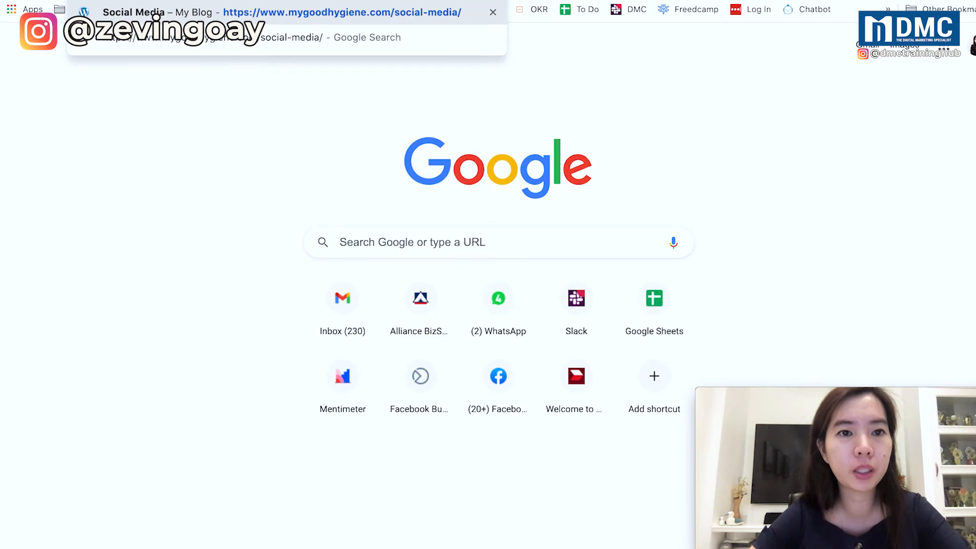
key("Return")
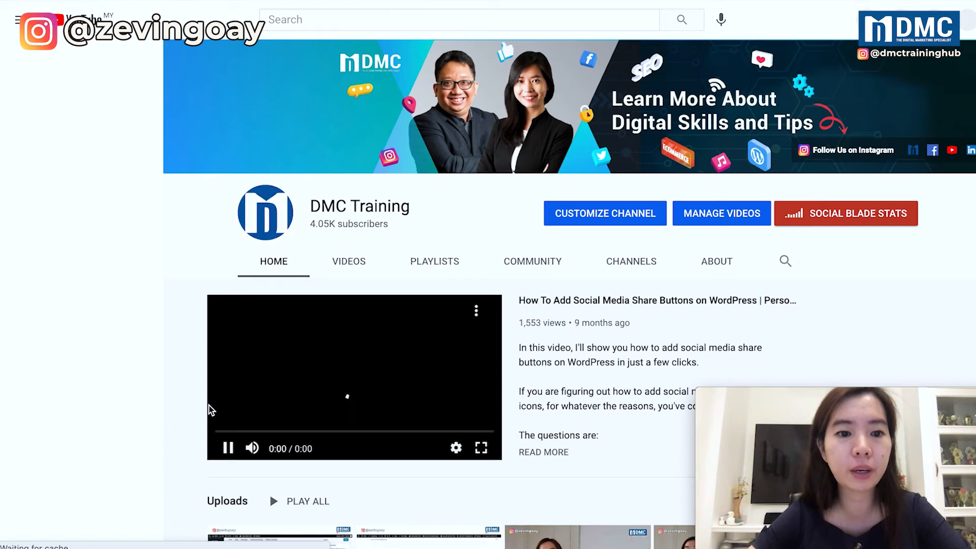
left_click(228, 447)
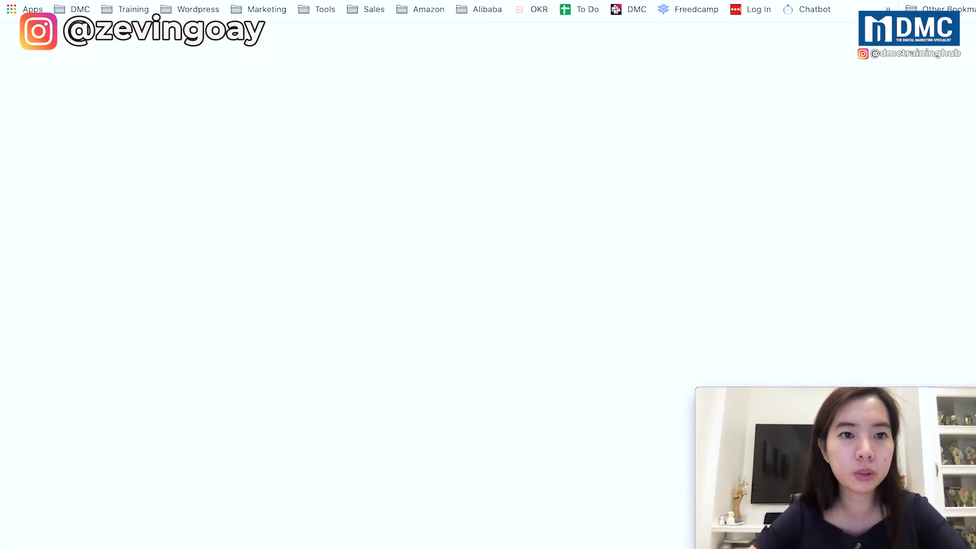
type("https://www.mygoodhygiene.com/social-media/")
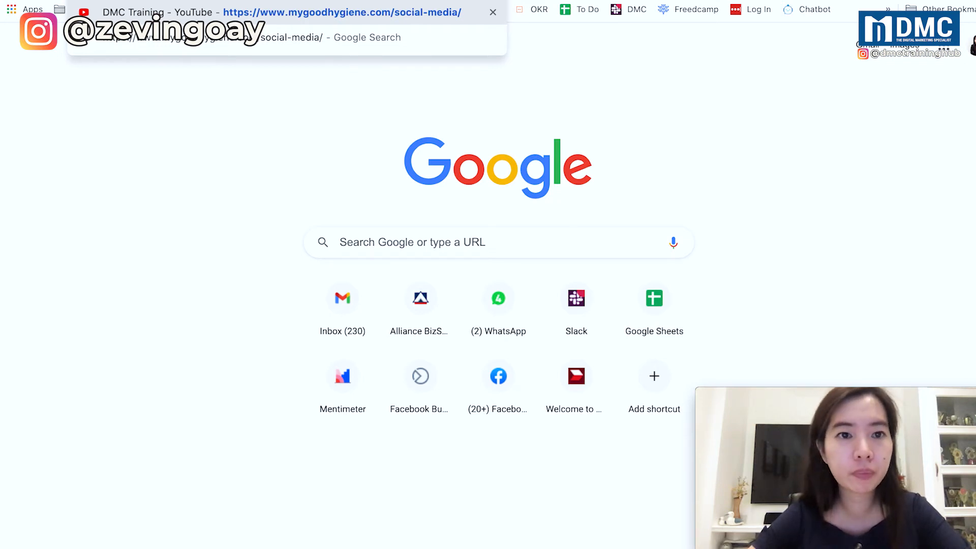
key("Return")
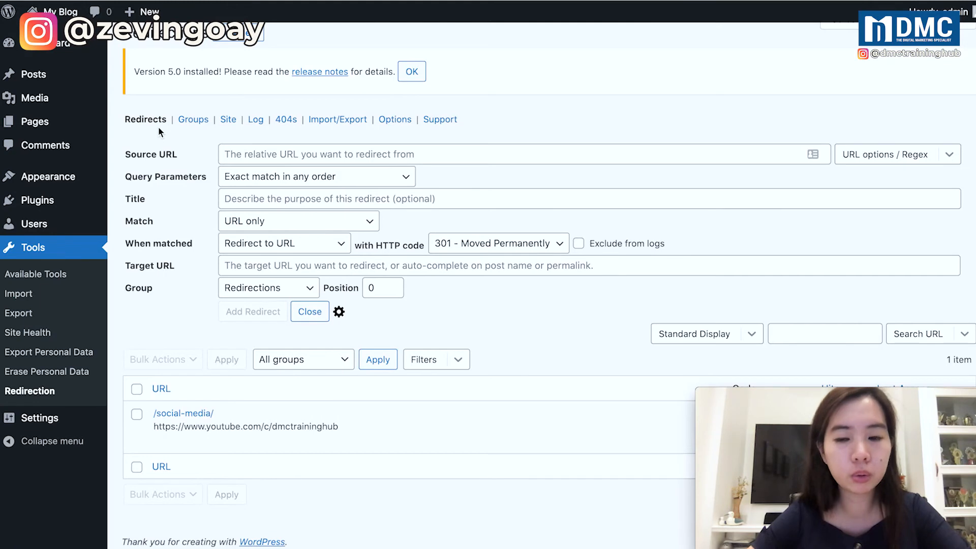
Create a new post in the WordPress admin titled "Facebook" and publish it.
scroll(157, 132, "up", 1)
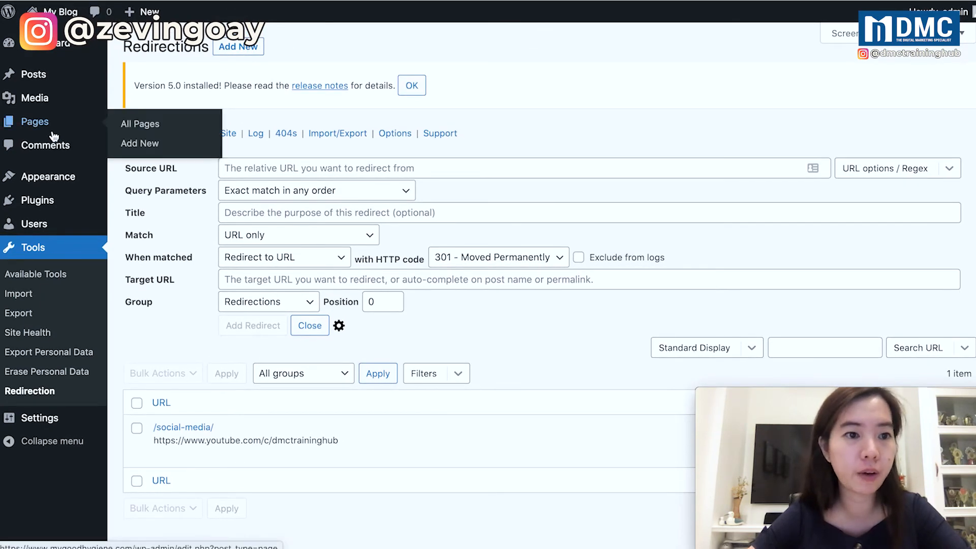
mouse_move(62, 75)
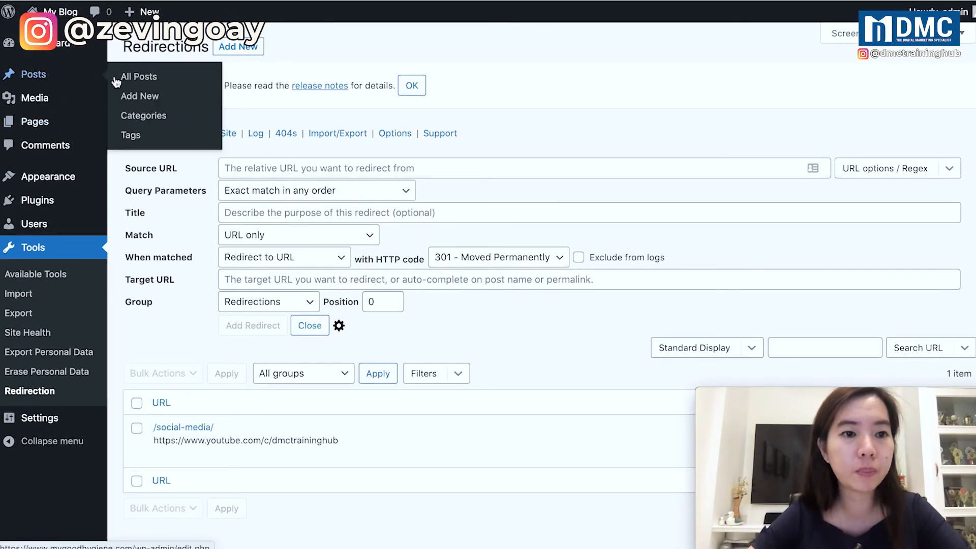
left_click(137, 96)
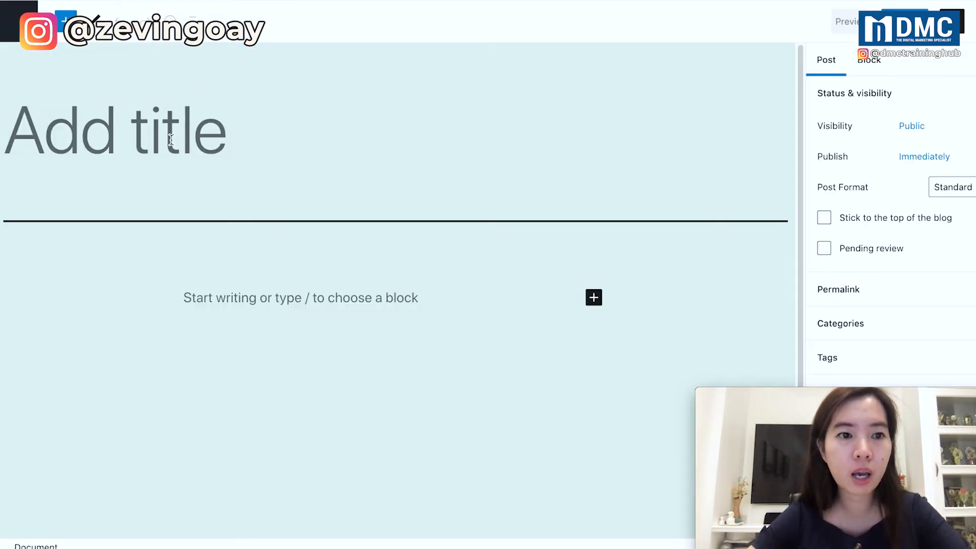
type("Facebook")
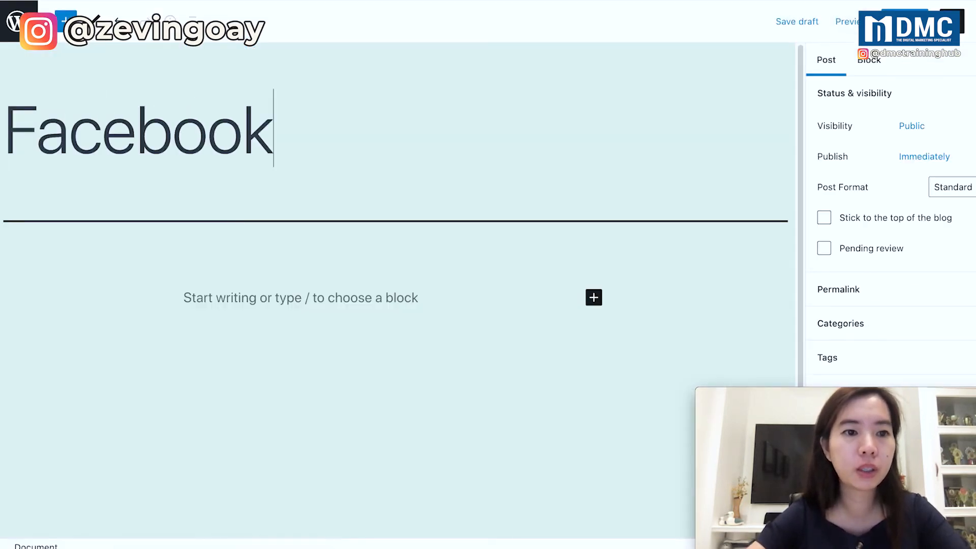
left_click(904, 22)
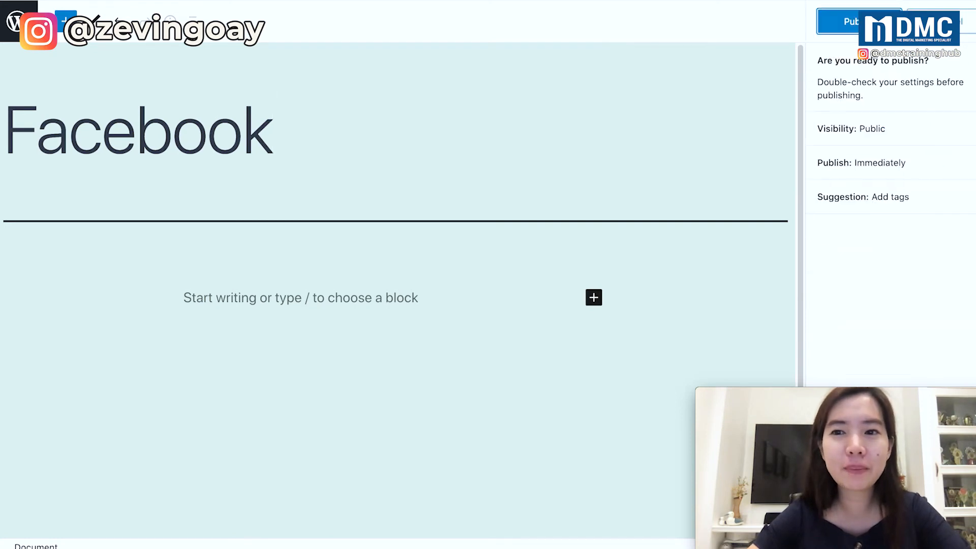
left_click(839, 22)
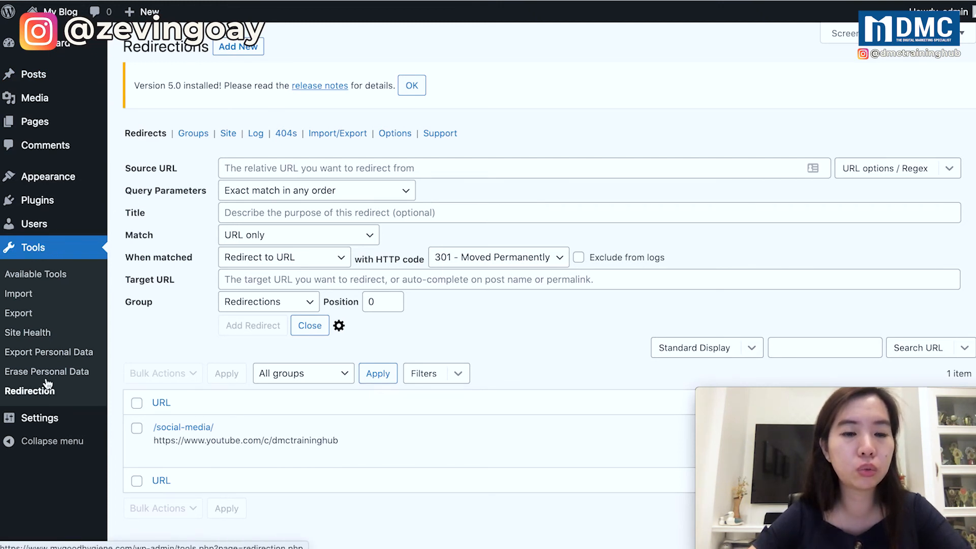
left_click(245, 49)
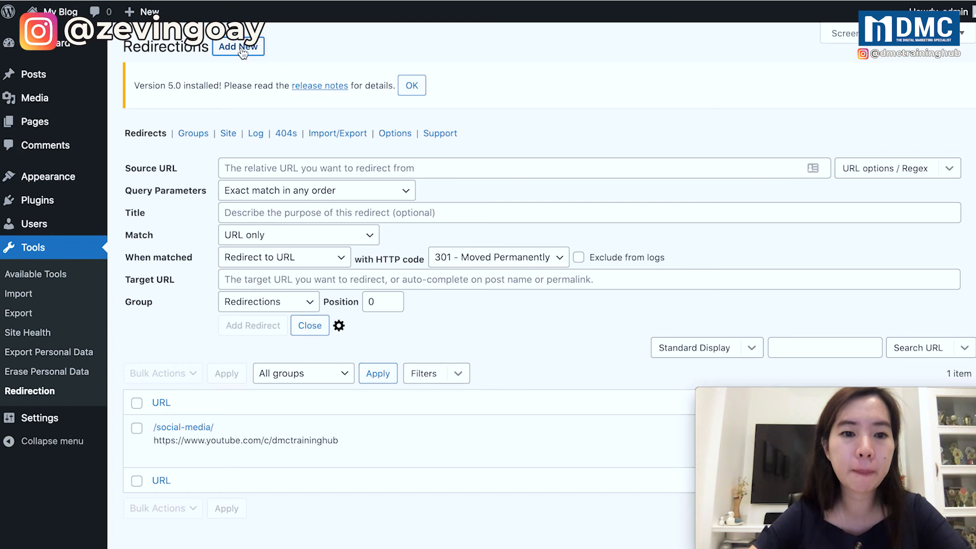
left_click(258, 168)
type("https://www.mygoodhygiene.com/2021/03/22/facebook/")
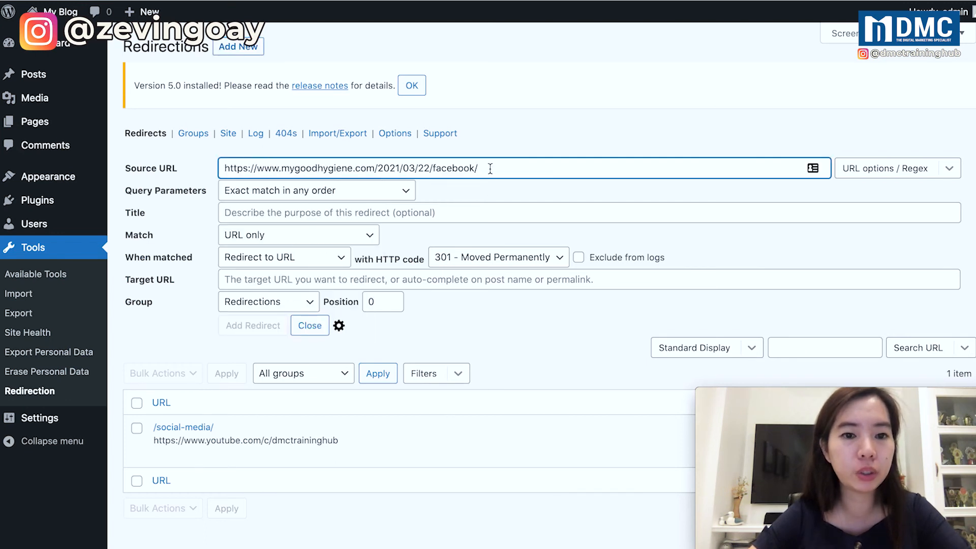
left_click(358, 211)
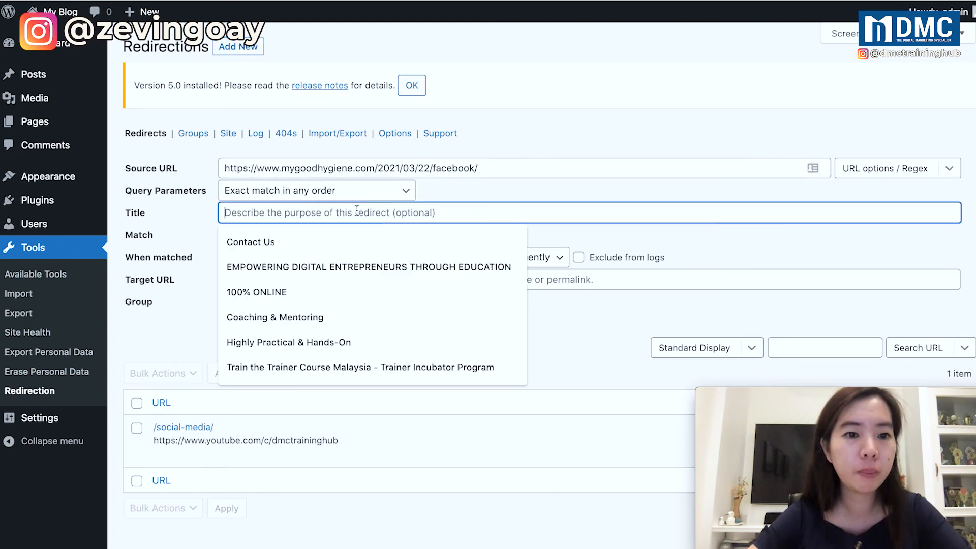
left_click(419, 197)
scroll(399, 248, "down", 1)
left_click(375, 262)
type("https://www.mygoodhygiene.com/2021/03/22/facebook/")
left_click(378, 265)
left_click_drag(378, 265, 533, 264)
key("BackSpace")
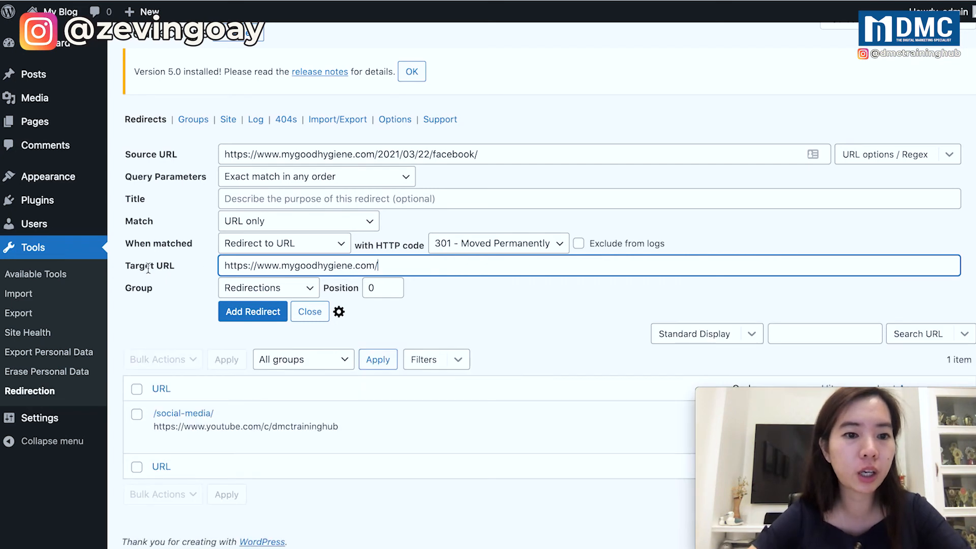
left_click(257, 311)
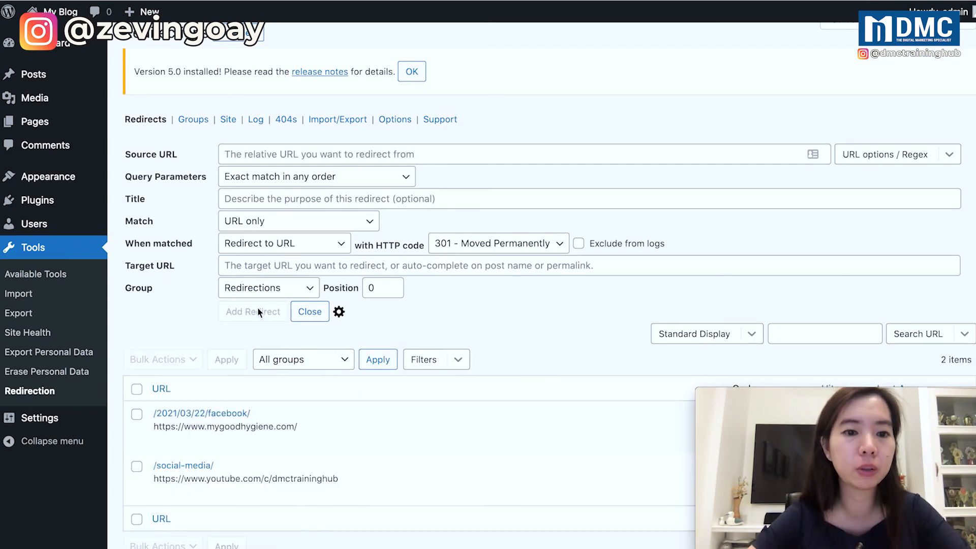
scroll(258, 308, "down", 2)
mouse_move(235, 395)
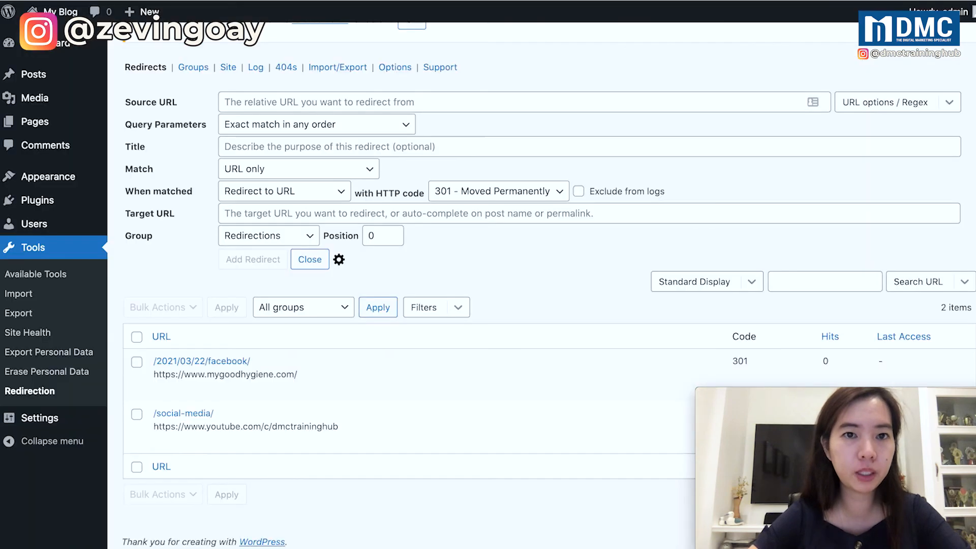
key("super+t")
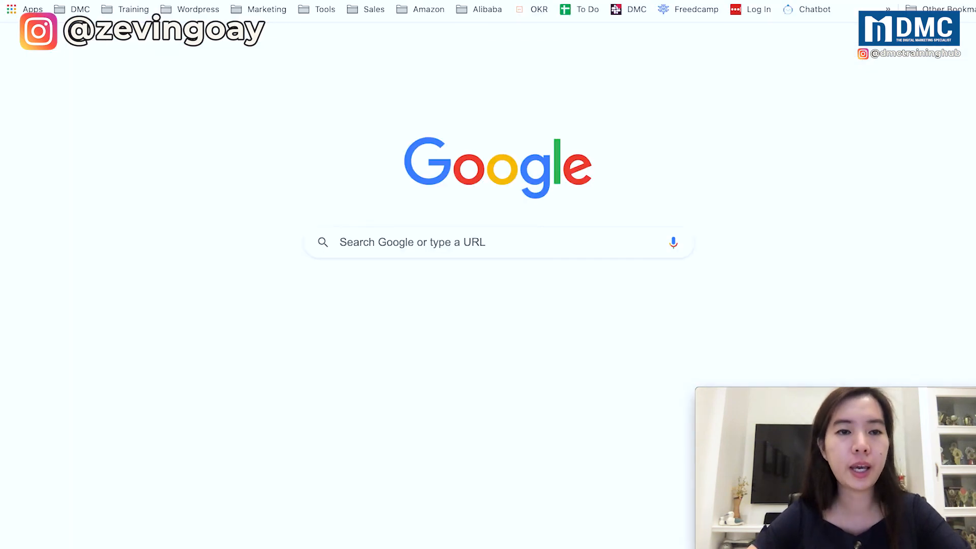
type("https://www.mygoodhygiene.com/2021/03/22/facebook/")
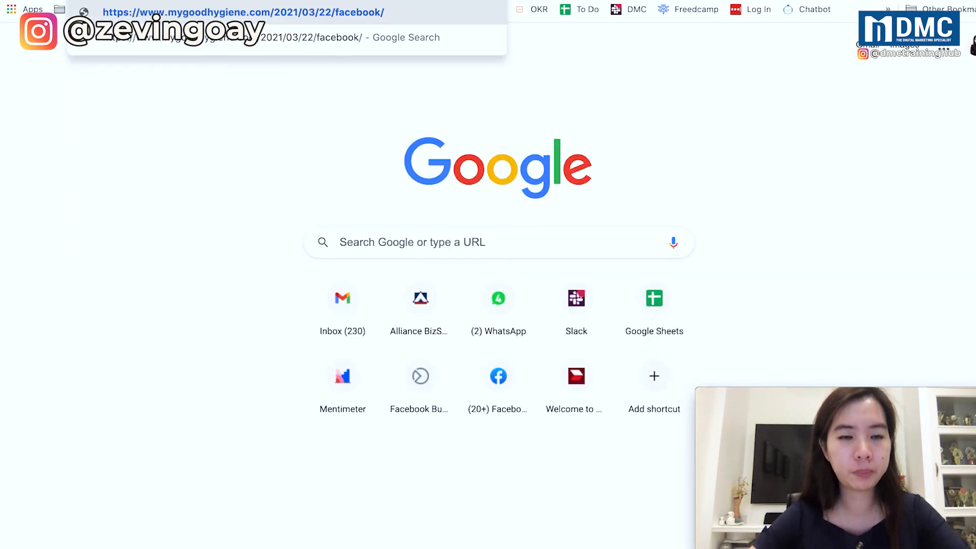
key("Return")
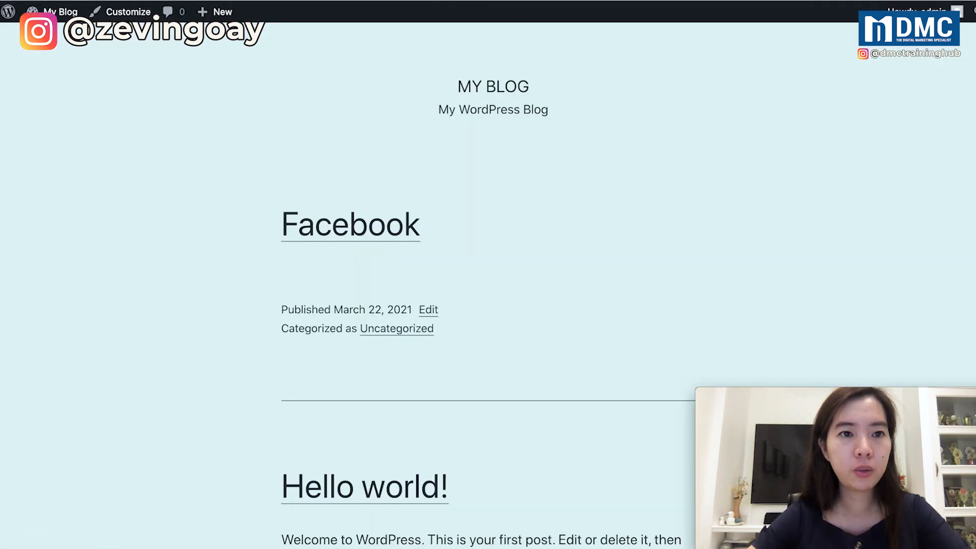